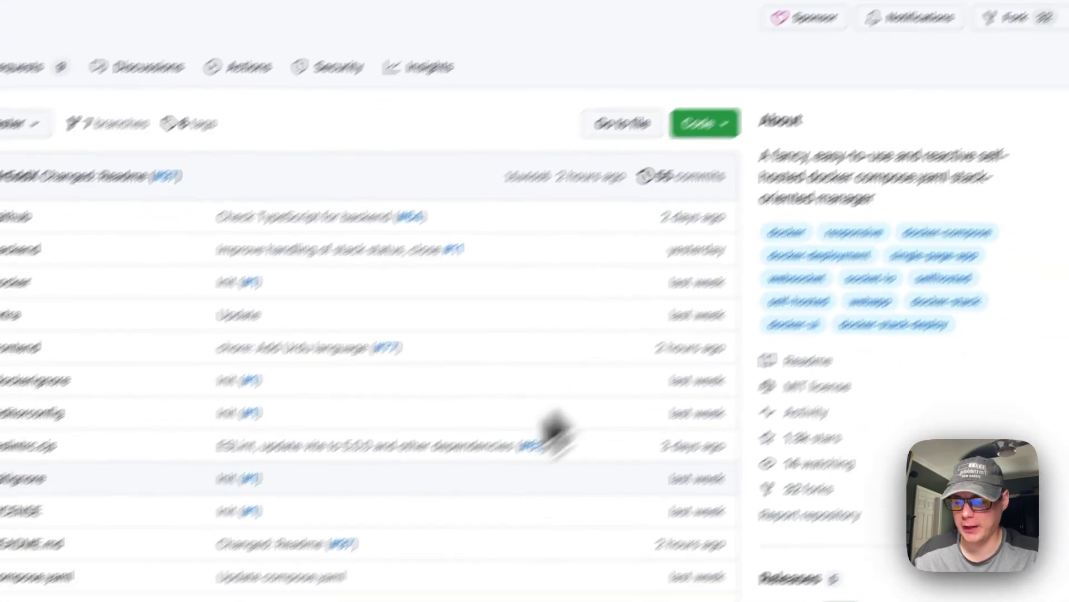
# - Scroll through the Dockge README and return to the How to Install section's setup commands
pyautogui.scroll(-10, 551, 440)
pyautogui.scroll(-2, 413, 306)
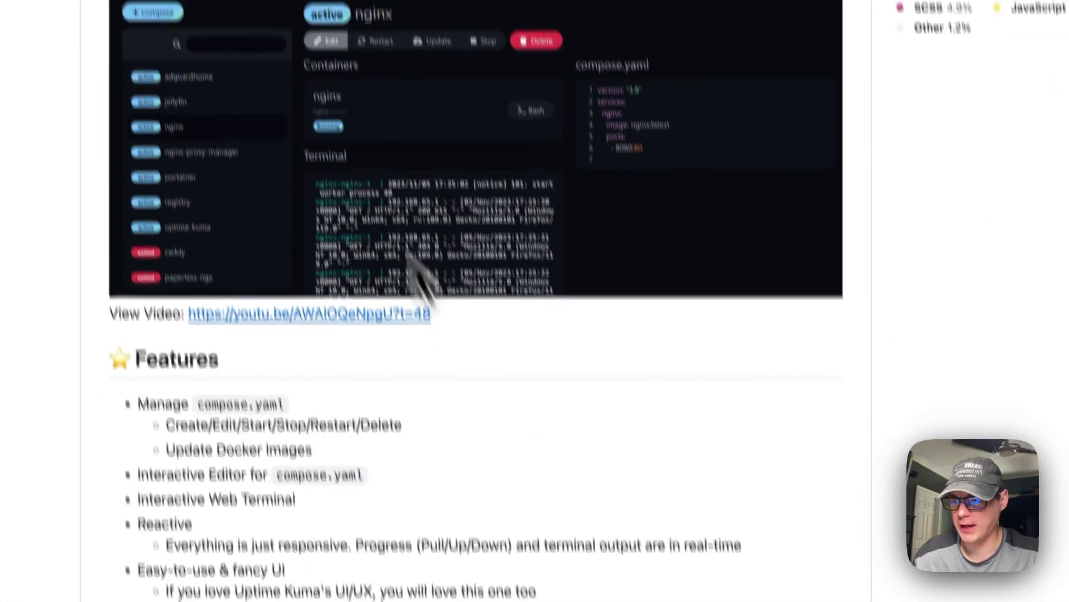
pyautogui.scroll(4, 378, 334)
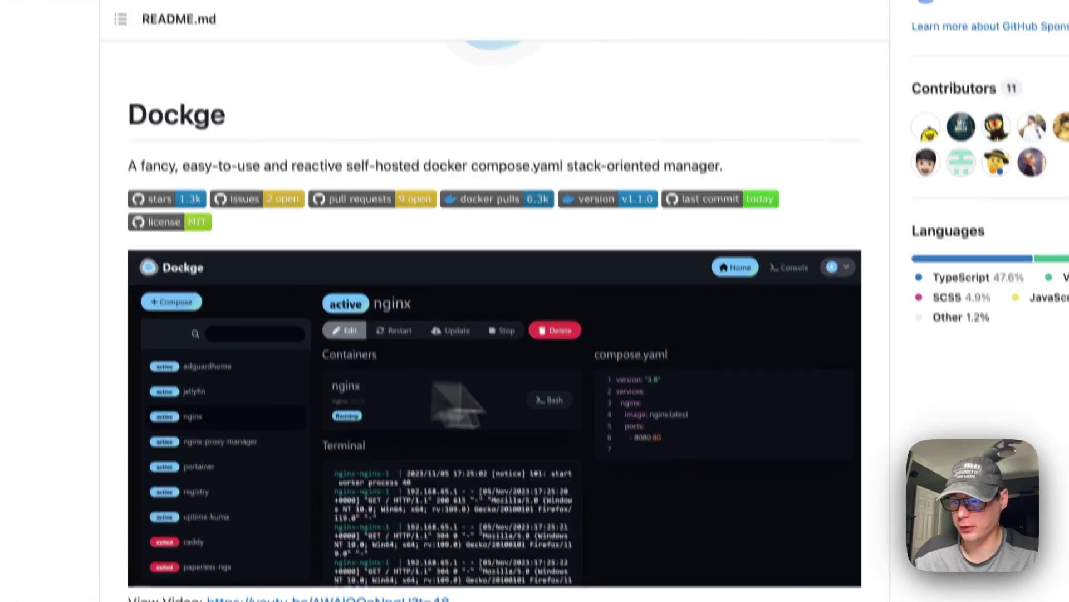
pyautogui.scroll(-3, 474, 356)
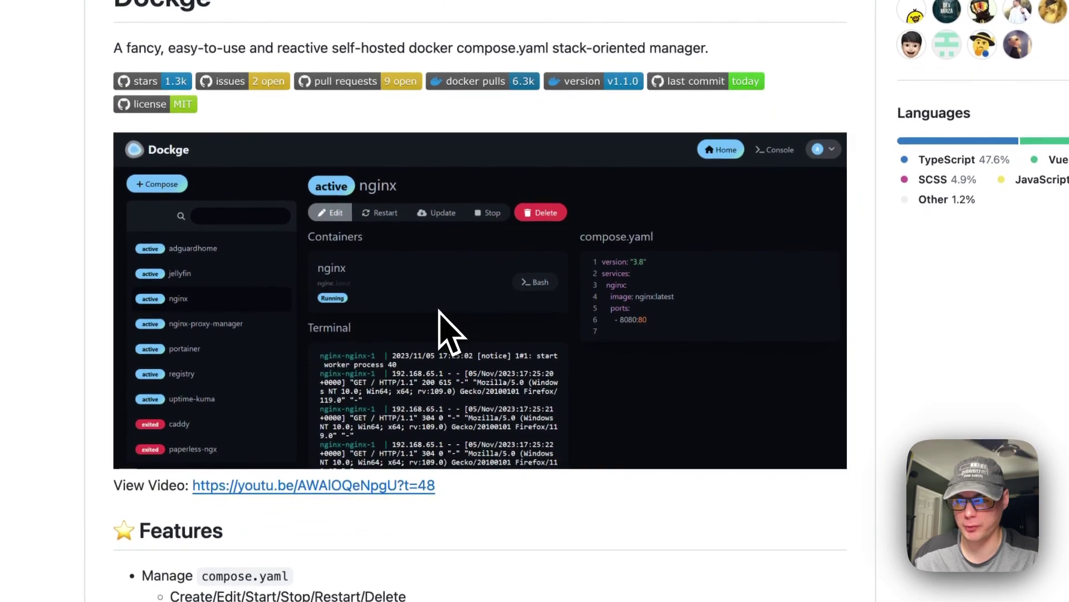
pyautogui.scroll(-7, 370, 384)
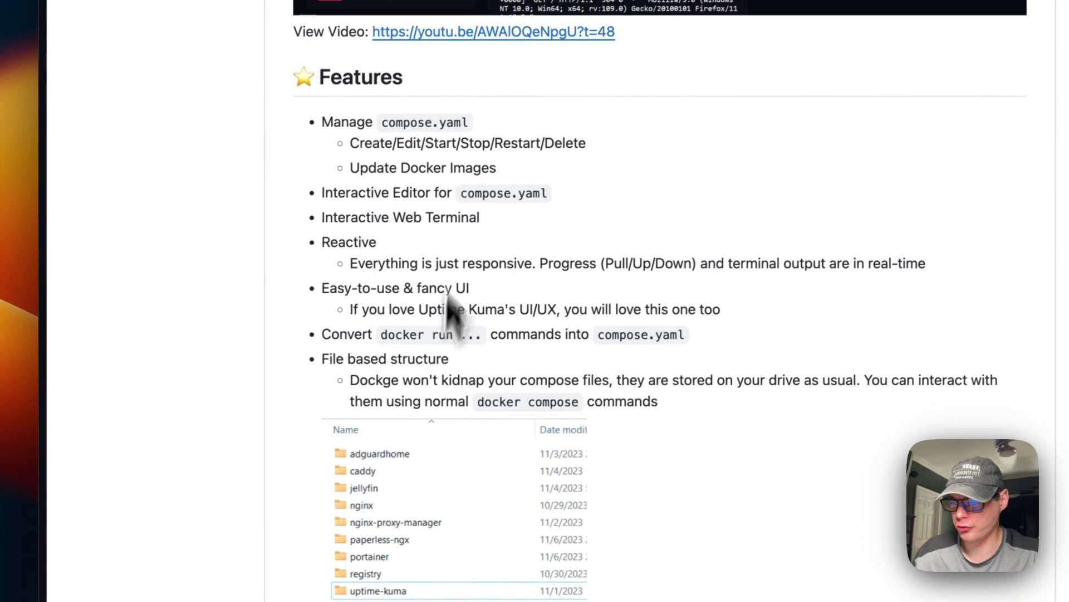
pyautogui.scroll(-9, 498, 415)
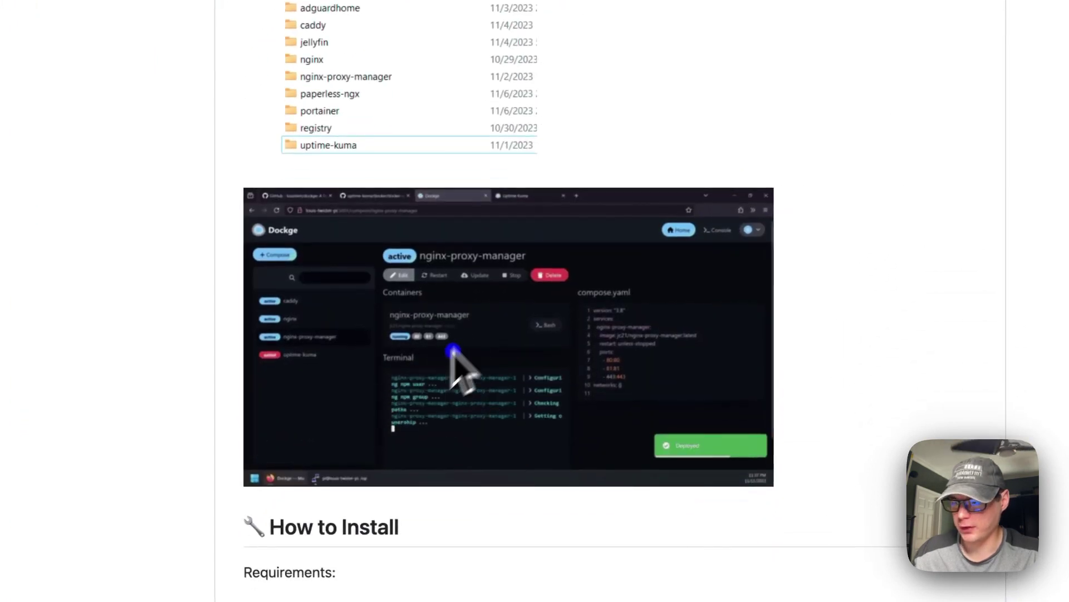
pyautogui.scroll(-20, 557, 421)
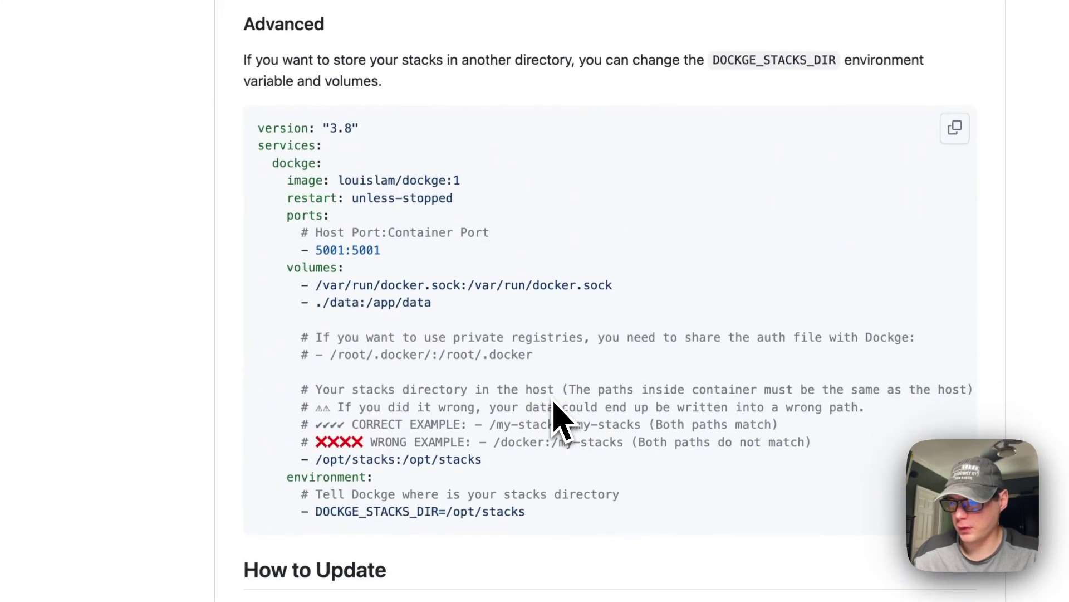
pyautogui.scroll(-14, 557, 415)
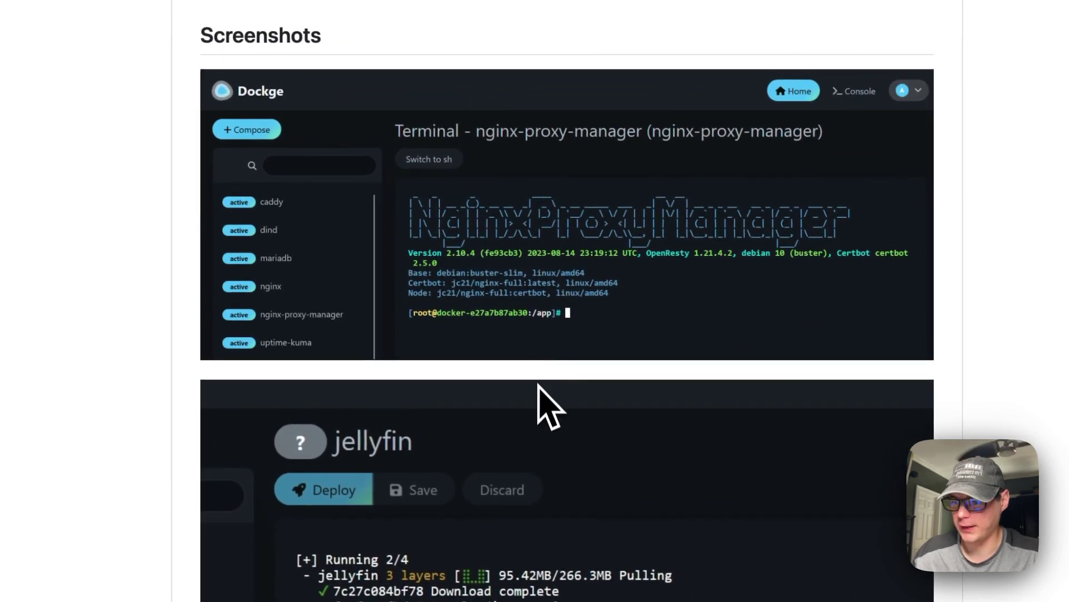
pyautogui.scroll(-6, 539, 384)
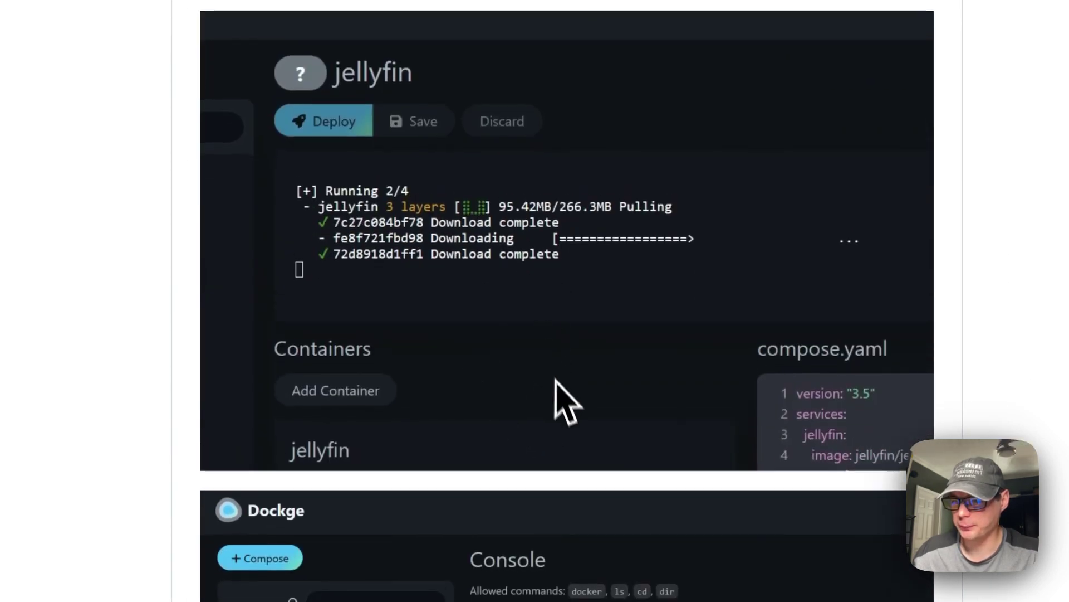
pyautogui.scroll(-7, 560, 415)
pyautogui.scroll(8, 552, 409)
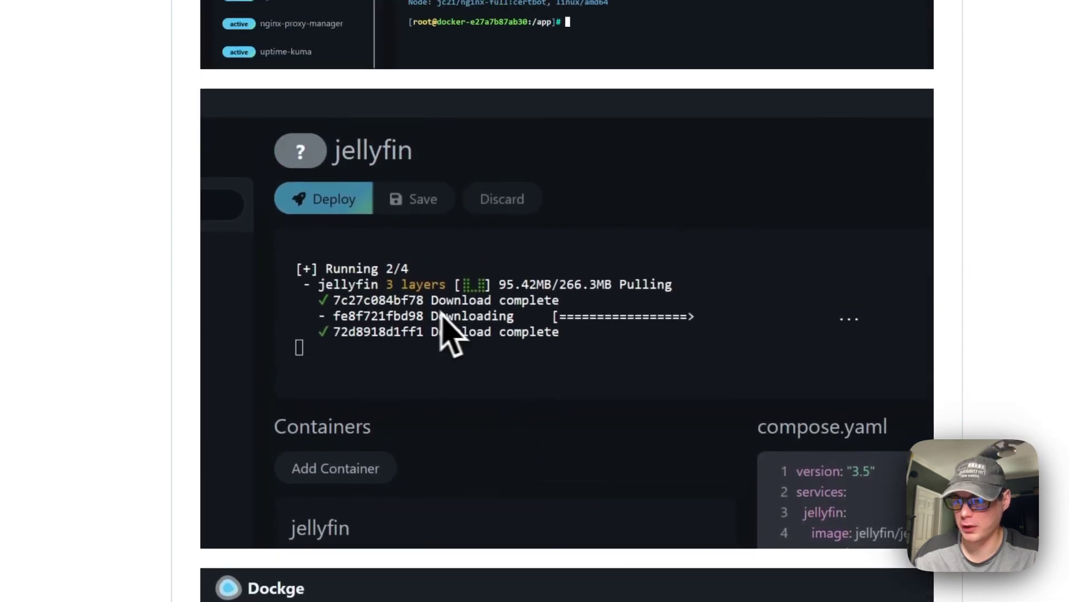
pyautogui.scroll(-7, 515, 368)
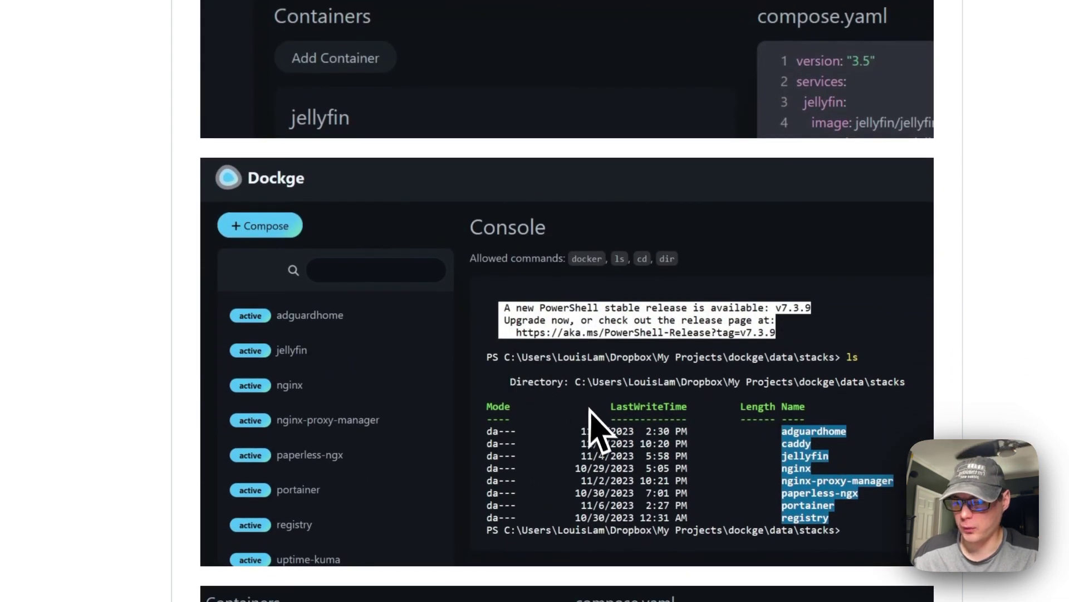
pyautogui.scroll(-8, 589, 410)
pyautogui.scroll(-4, 550, 348)
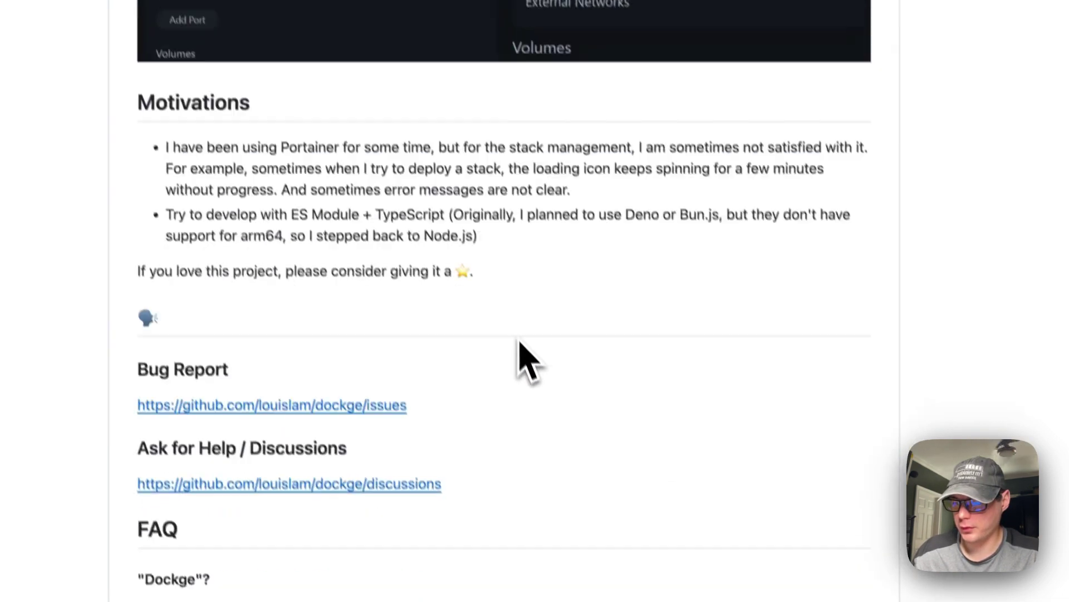
pyautogui.scroll(10, 502, 351)
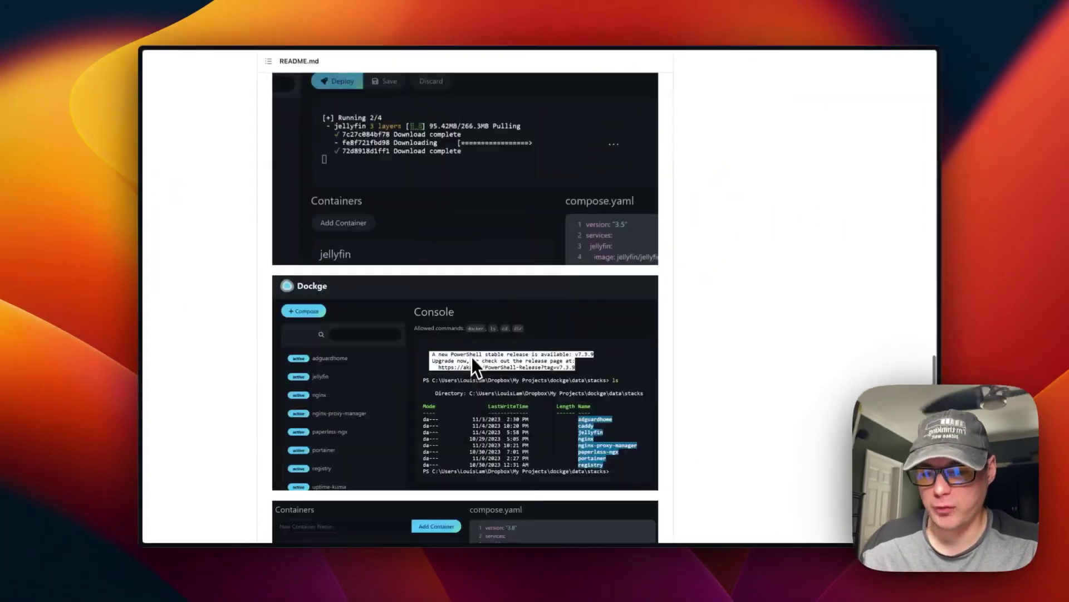
pyautogui.scroll(15, 469, 365)
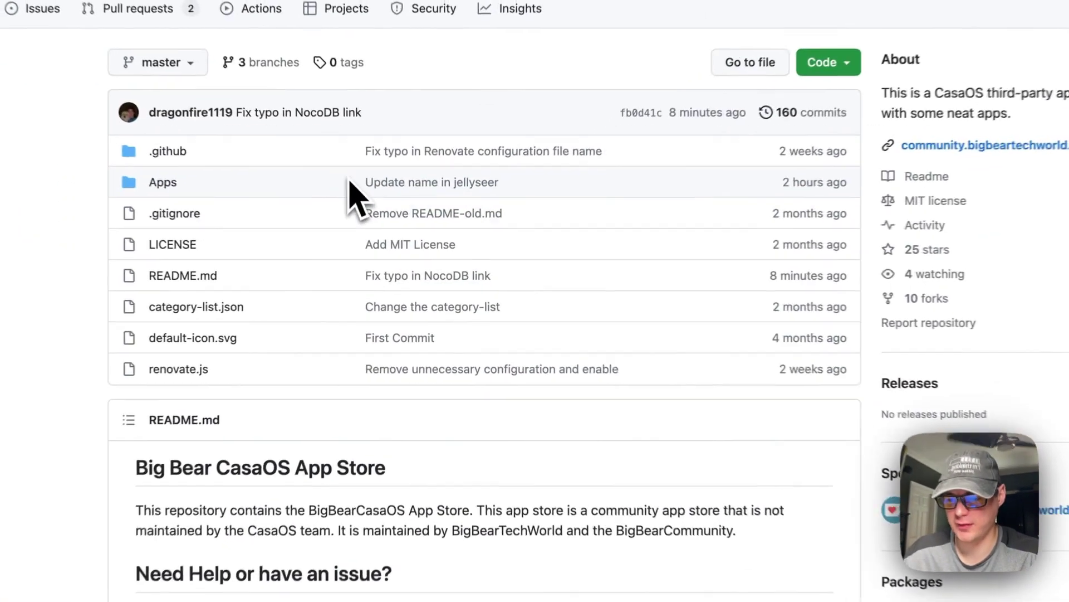
# - Scroll the big-bear-casaos README to App Store URL and copy the master.zip link
pyautogui.scroll(-4, 350, 181)
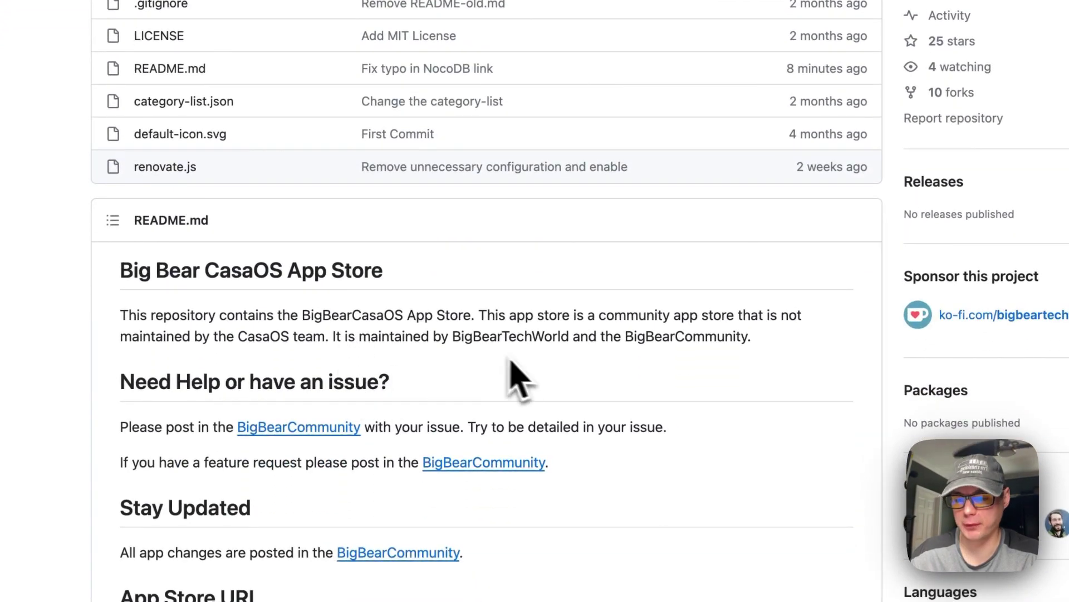
pyautogui.scroll(-15, 685, 351)
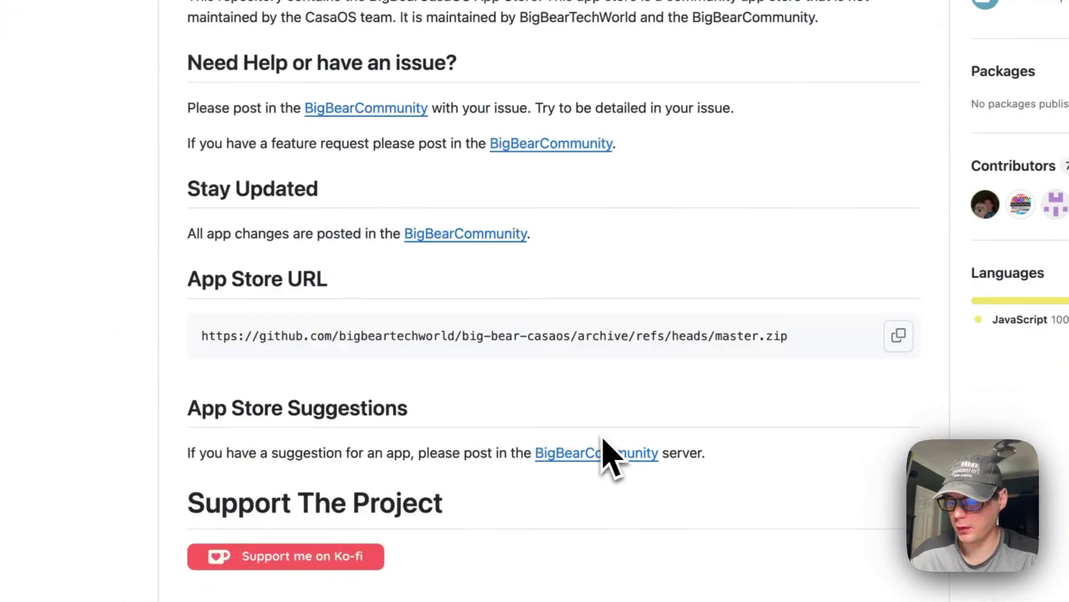
pyautogui.scroll(-12, 279, 448)
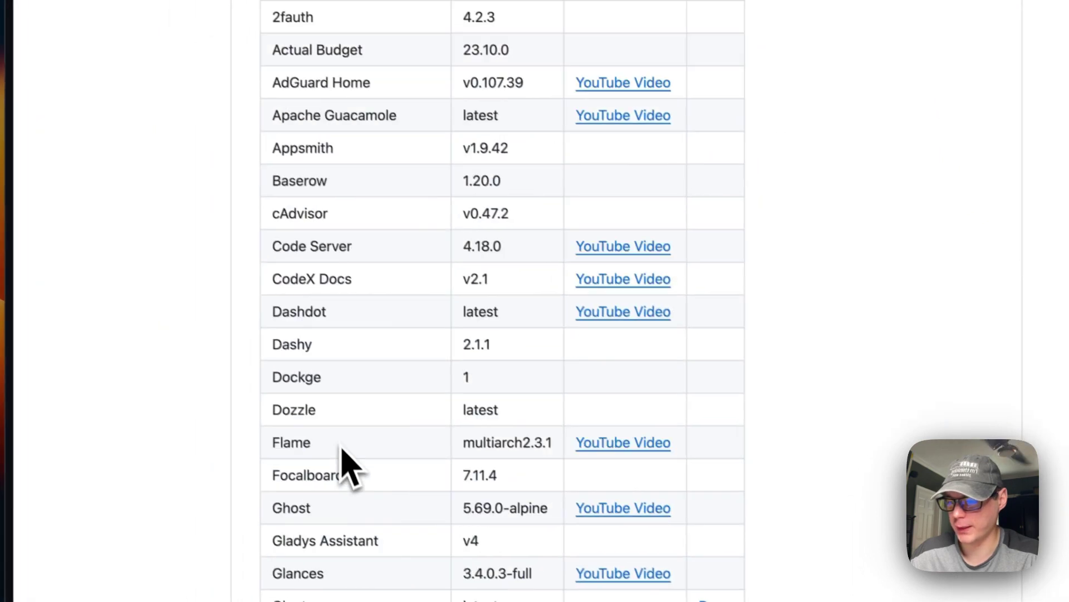
pyautogui.scroll(-6, 611, 203)
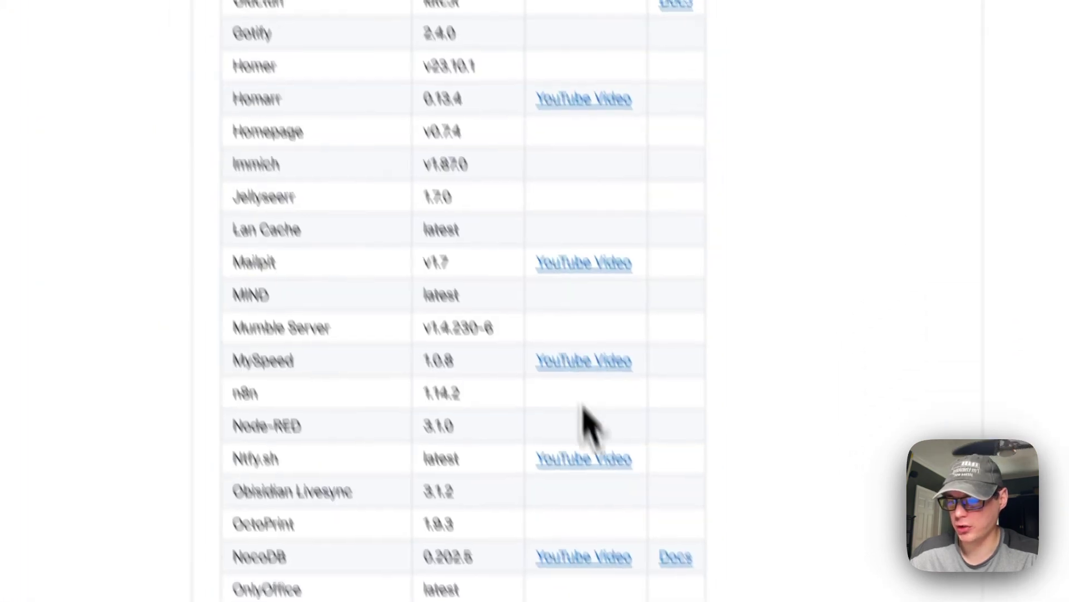
pyautogui.scroll(-10, 429, 317)
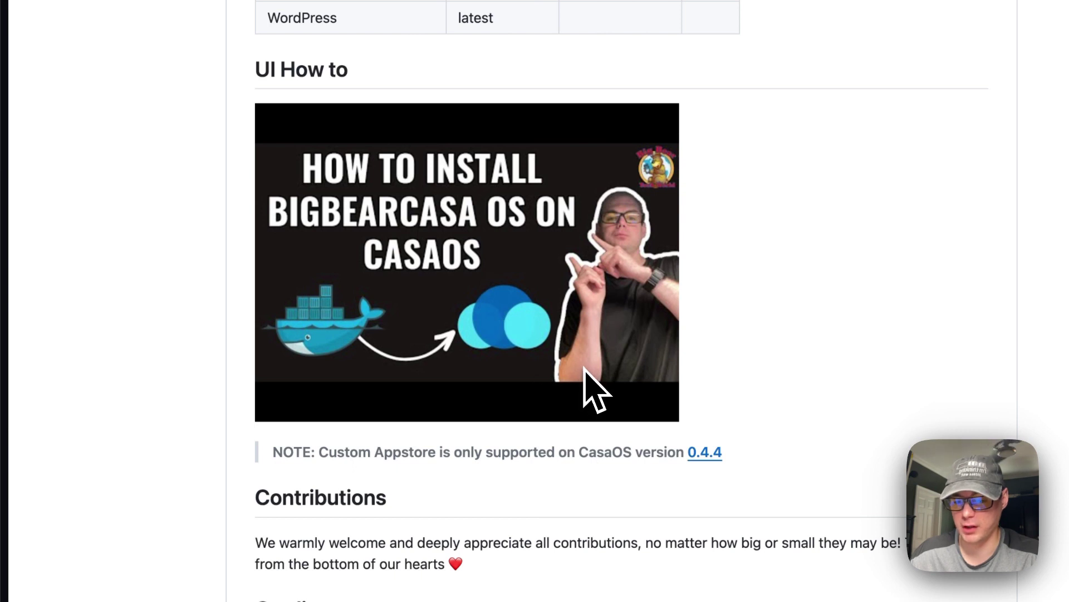
pyautogui.scroll(-5, 585, 371)
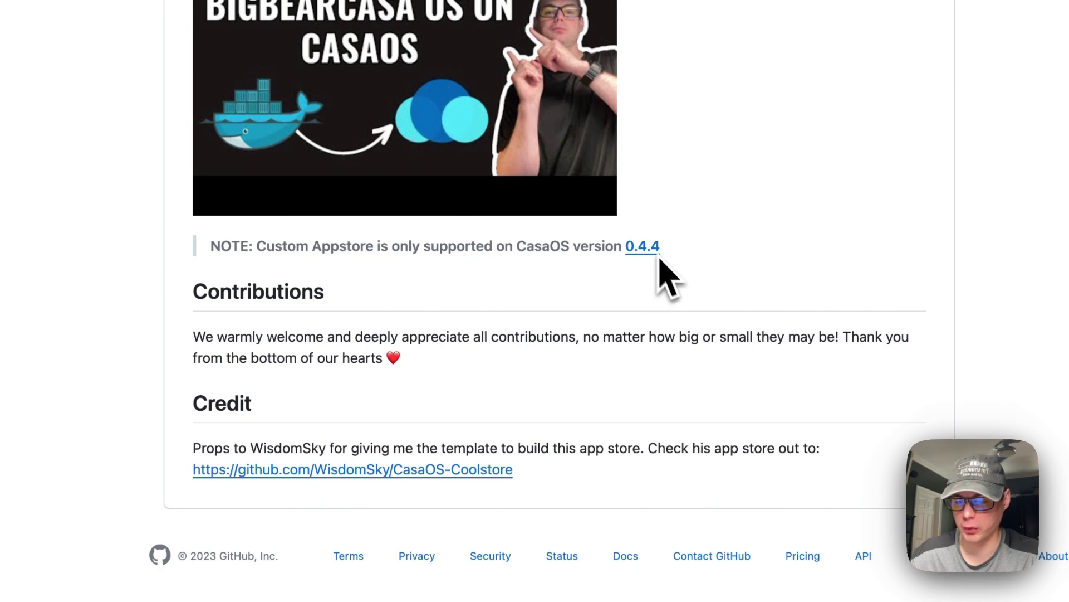
pyautogui.scroll(20, 580, 300)
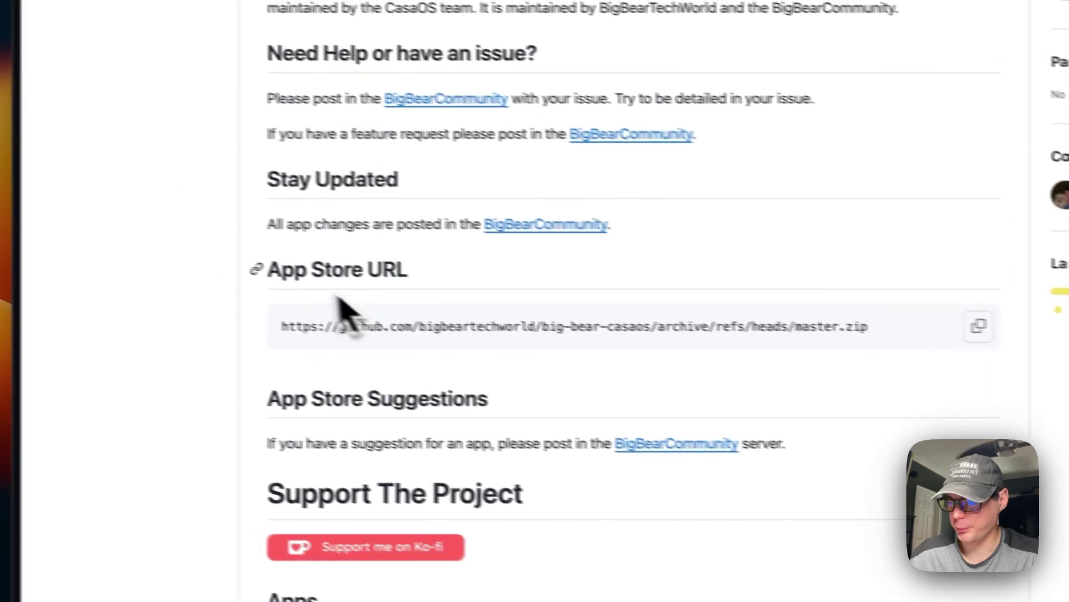
pyautogui.scroll(1, 329, 309)
pyautogui.moveTo(315, 309); pyautogui.dragTo(470, 323)
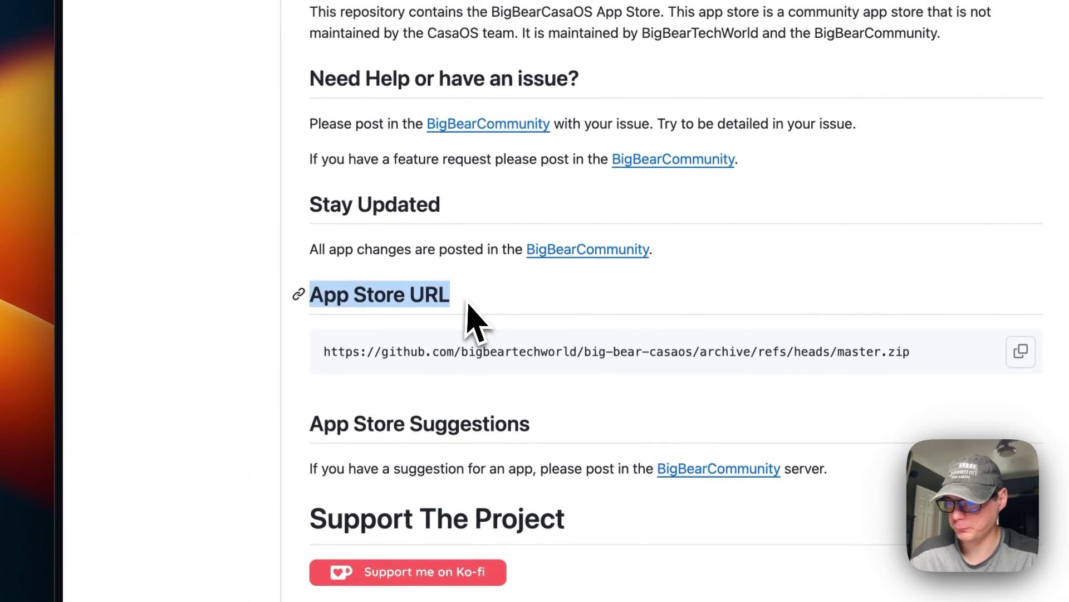
pyautogui.click(684, 329)
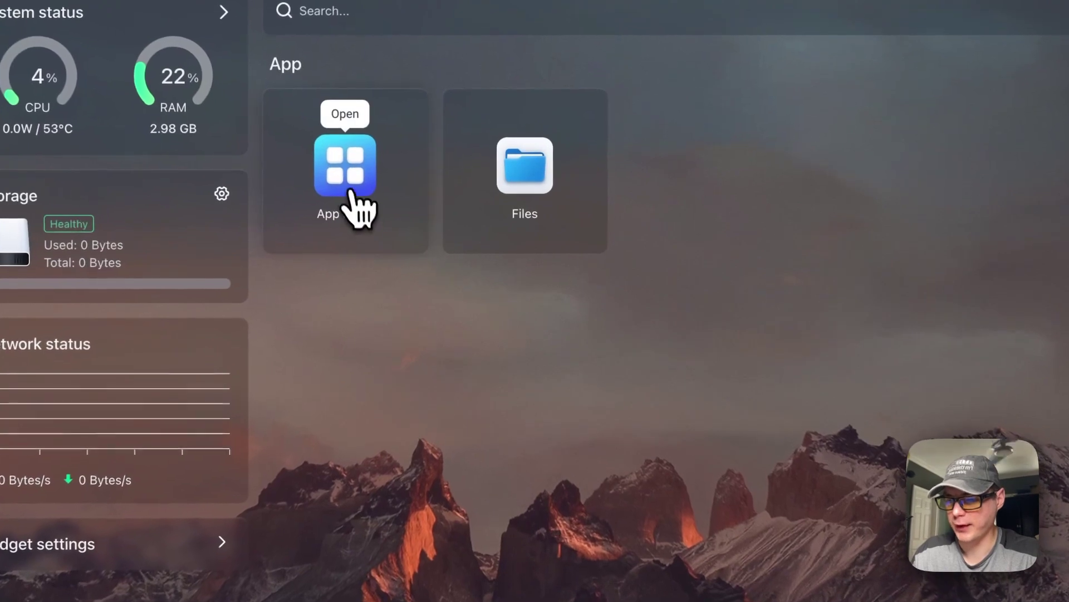
# - Paste the copied BigBear master.zip URL into a new App Store source and add it
pyautogui.click(395, 192)
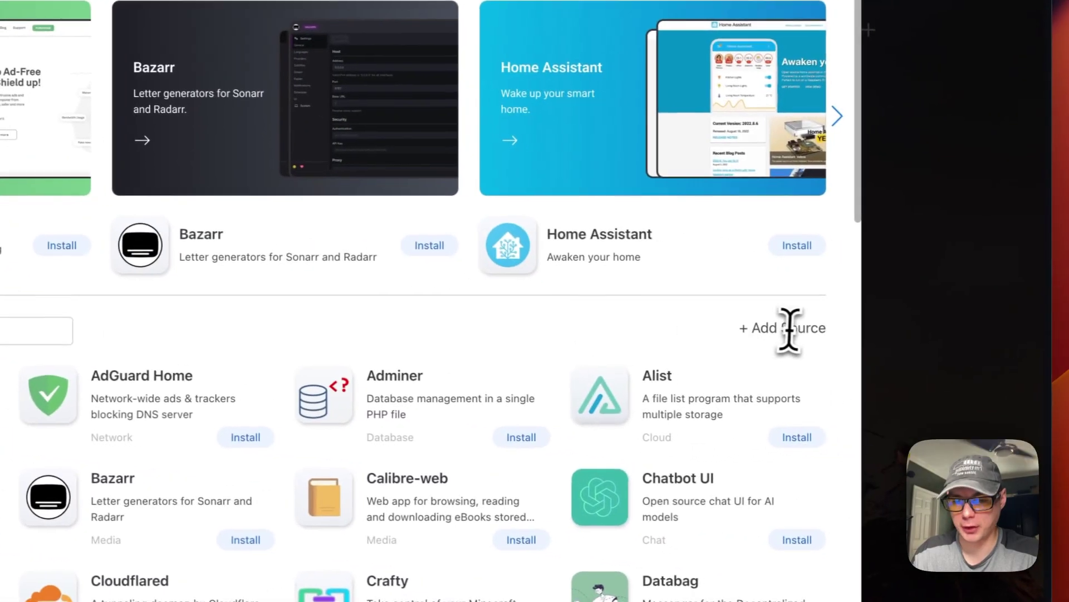
pyautogui.click(670, 337)
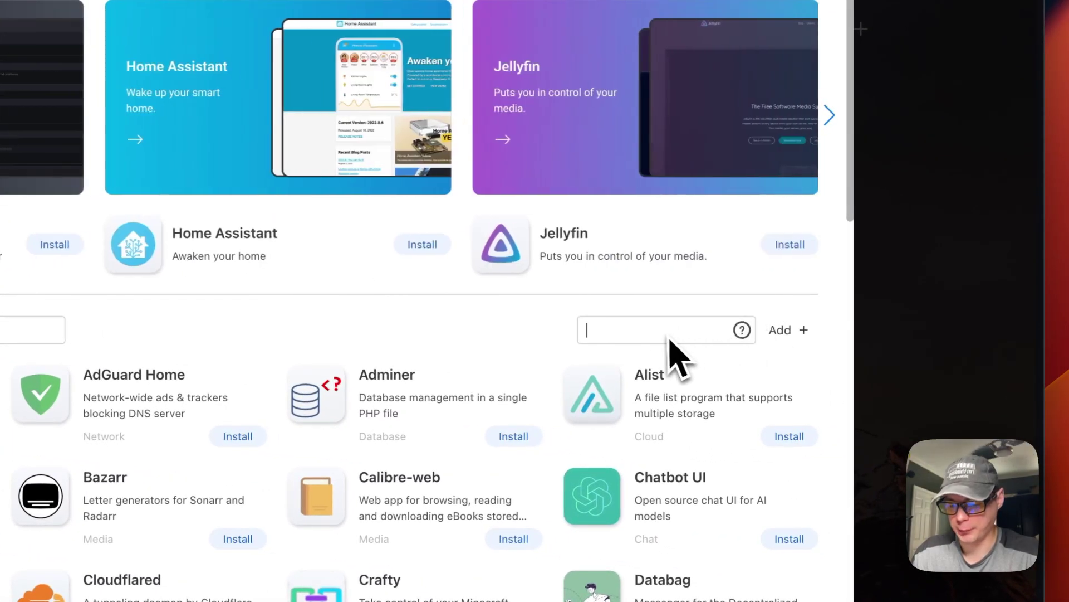
pyautogui.press('super+v')
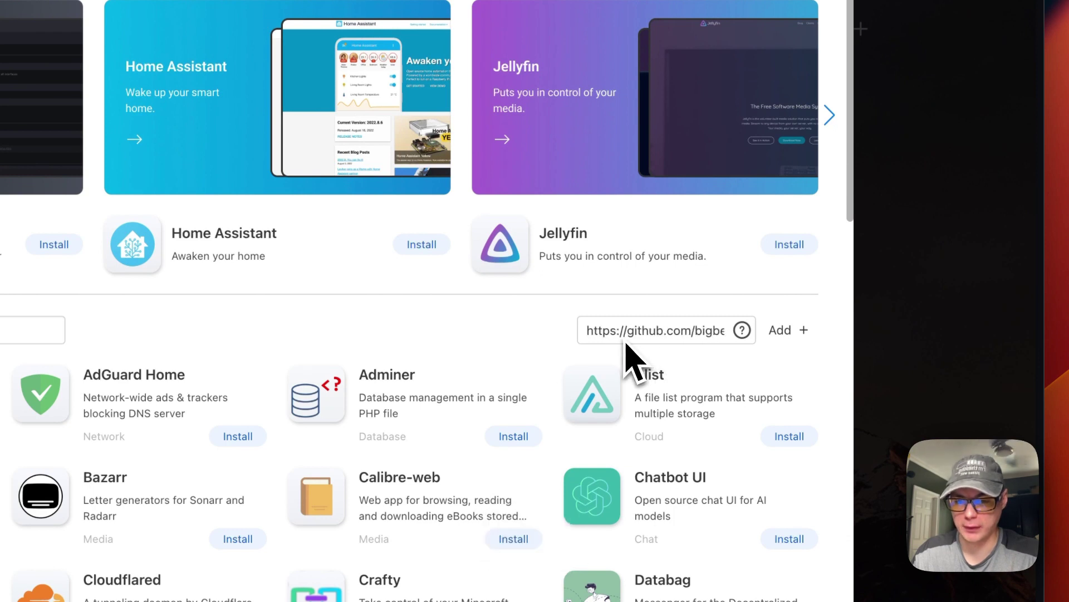
pyautogui.click(792, 330)
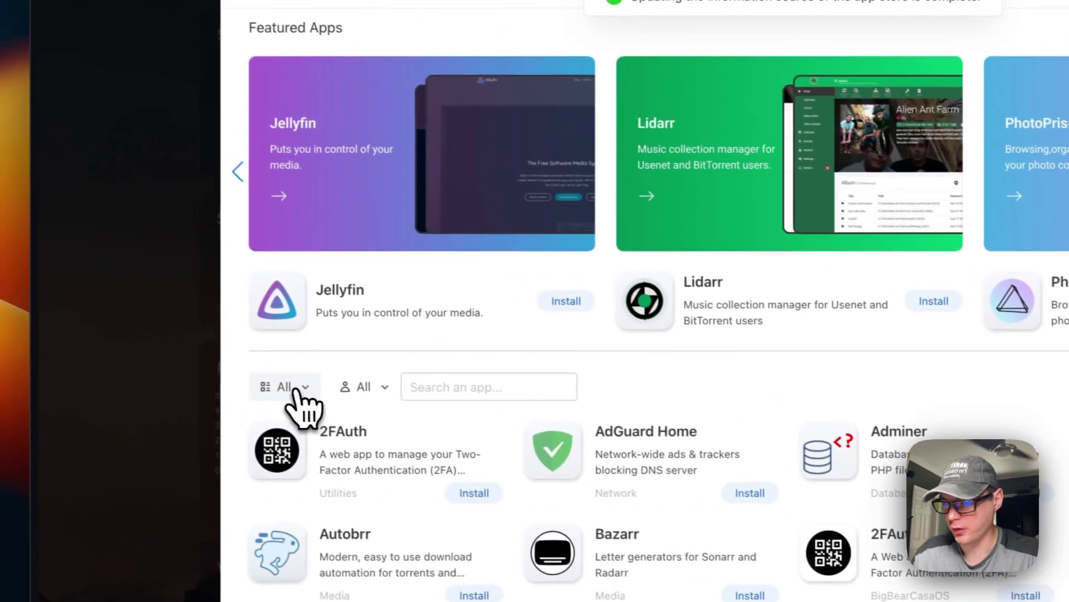
# - Reload CasaOS, filter the App Store to the BigBearCasaOS category and browse its apps
pyautogui.press('super+r')
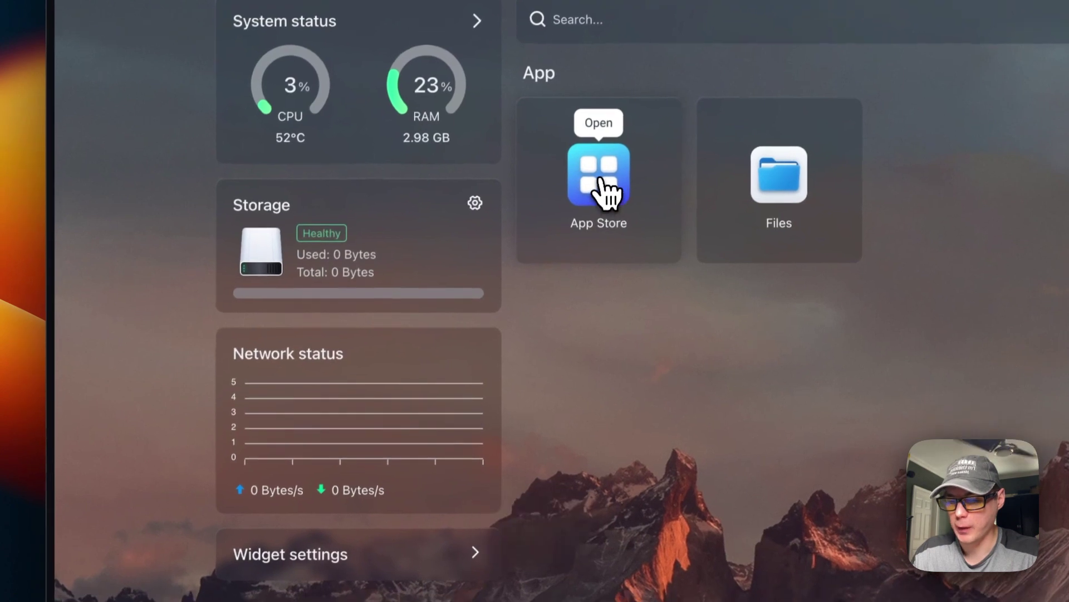
pyautogui.click(595, 192)
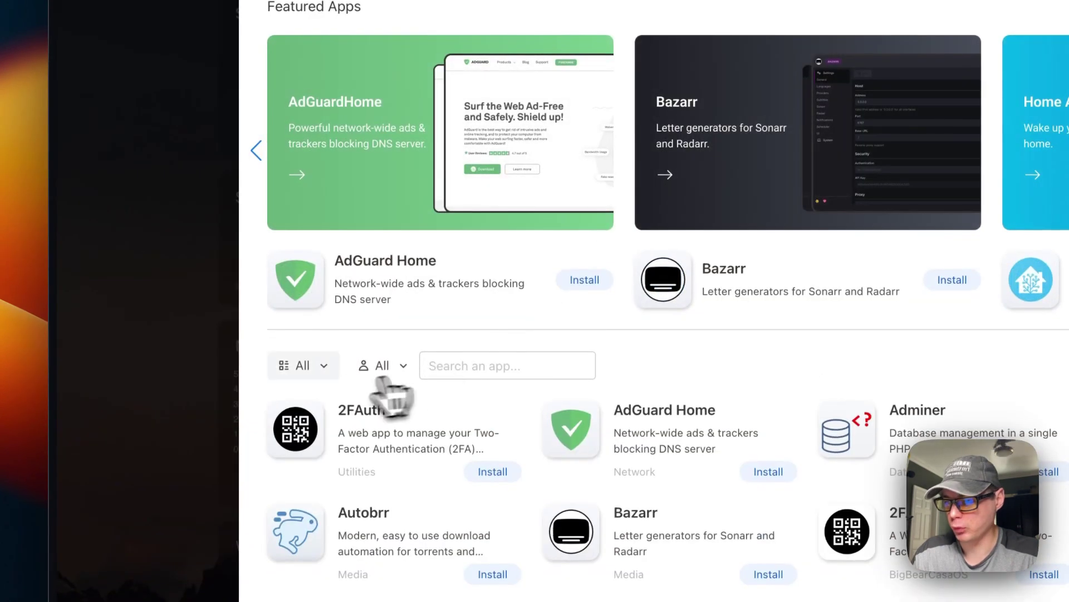
pyautogui.click(303, 366)
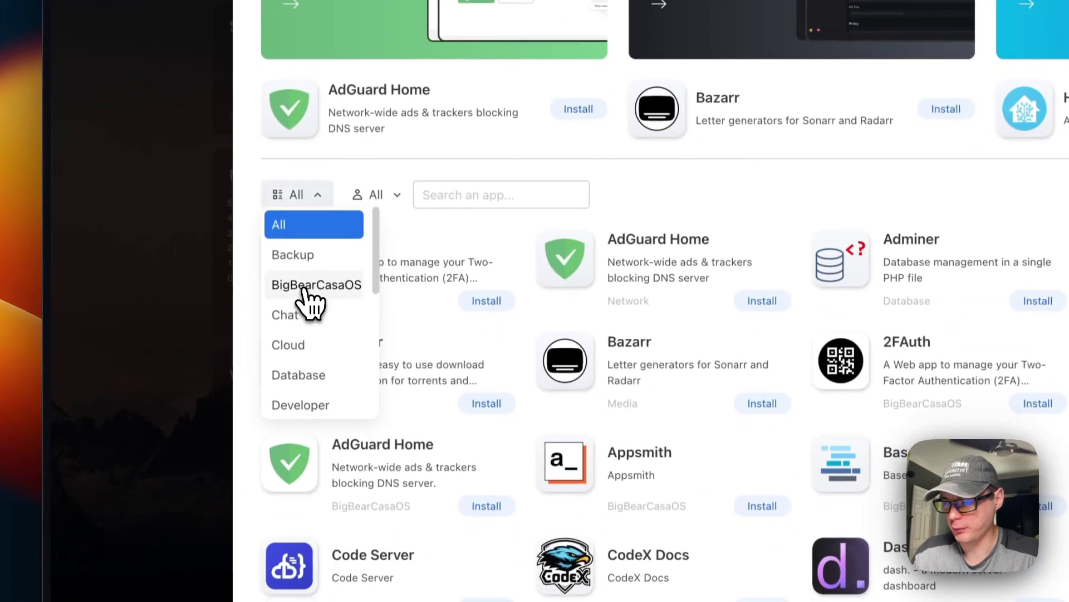
pyautogui.click(305, 285)
pyautogui.scroll(-6, 604, 350)
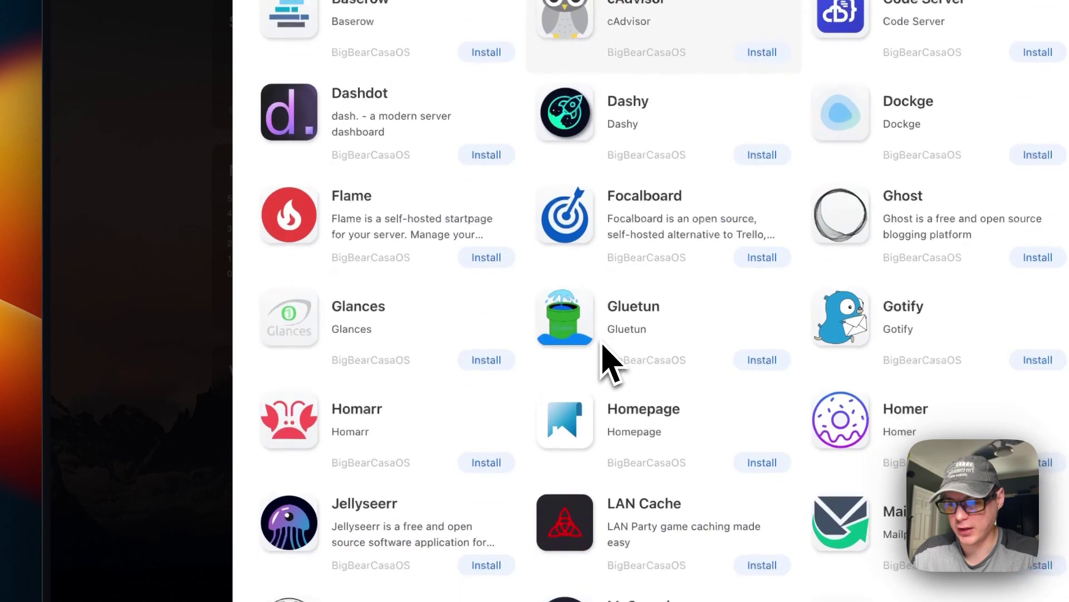
pyautogui.scroll(-12, 605, 356)
pyautogui.scroll(2, 604, 357)
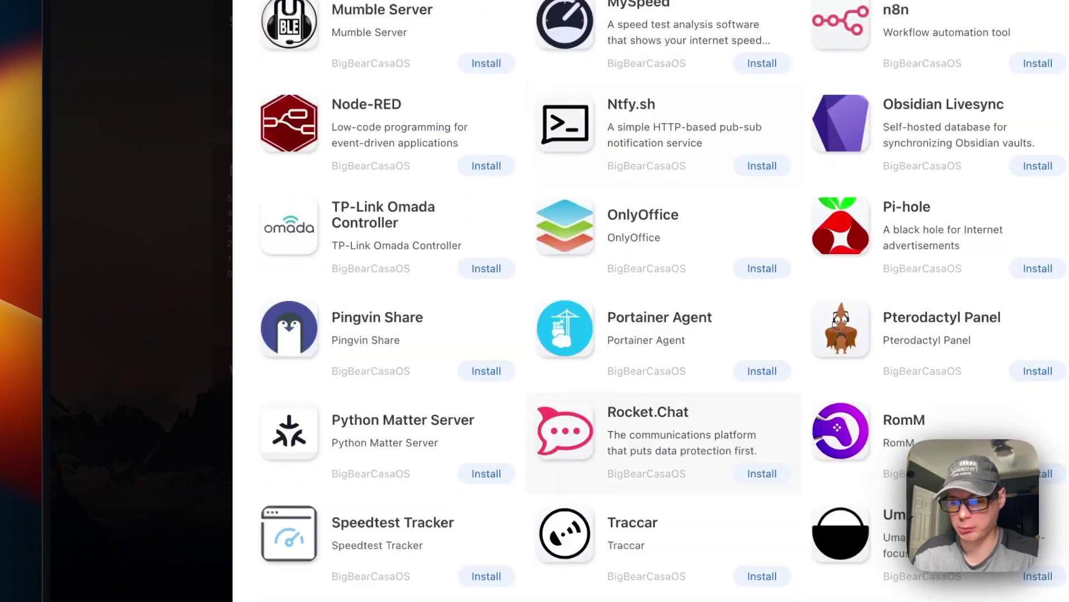
pyautogui.scroll(10, 604, 357)
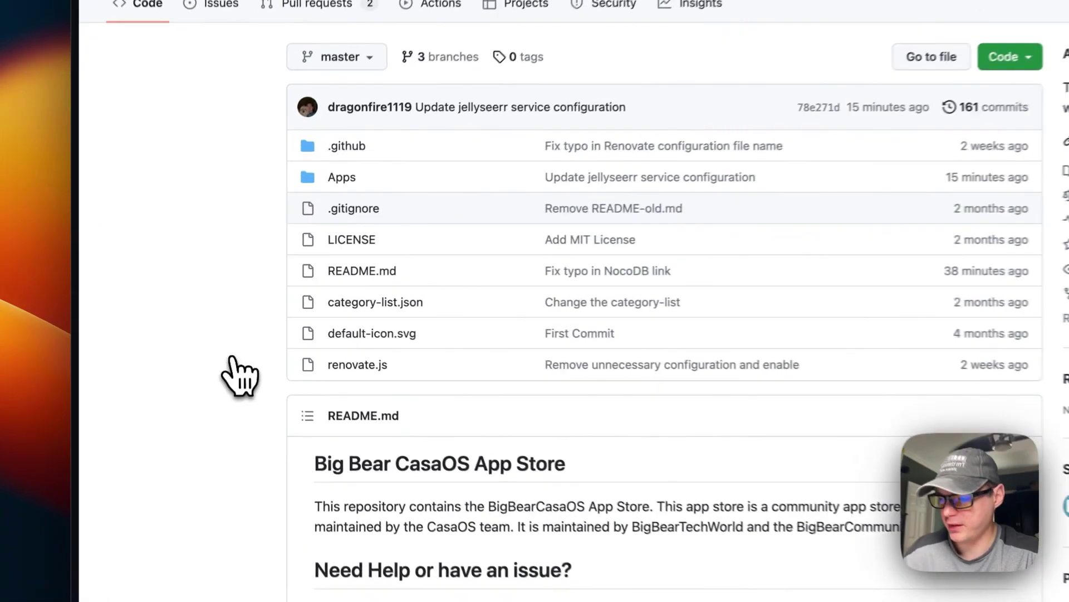
# - Navigate to Apps > dockge > docker-compose.yml in the big-bear-casaos repository
pyautogui.click(344, 174)
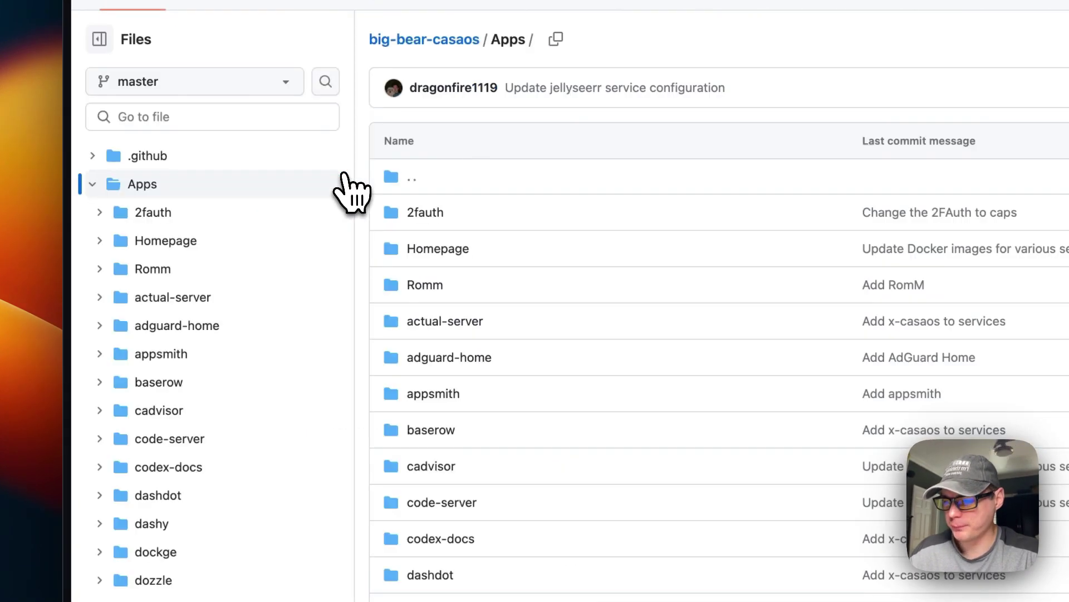
pyautogui.scroll(-5, 398, 225)
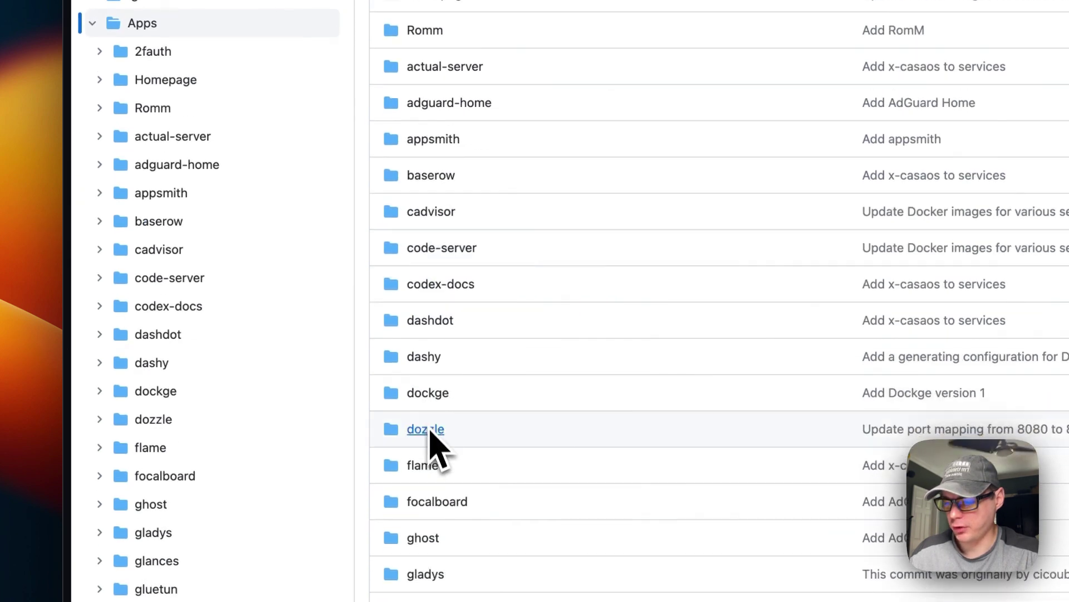
pyautogui.click(430, 394)
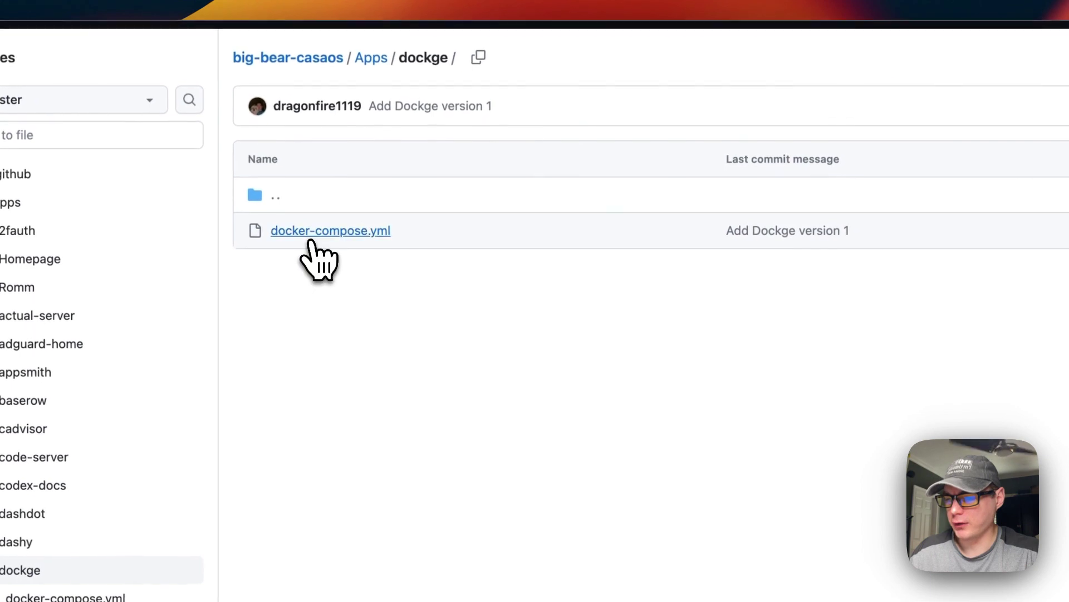
pyautogui.click(310, 239)
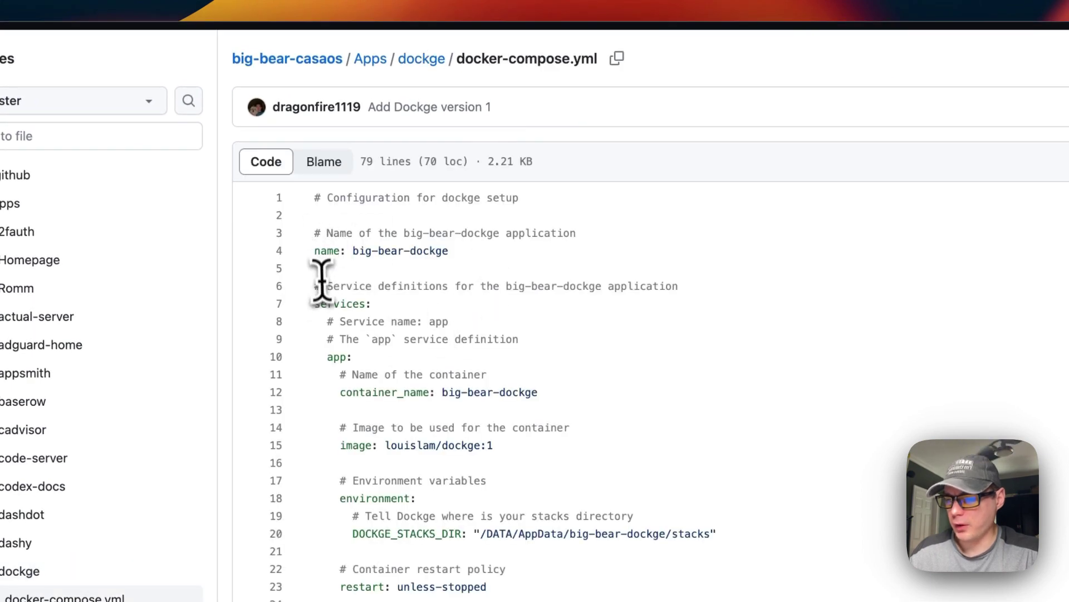
# - Highlight the app name, services section, container_name and image louislam/dockge:1 lines
pyautogui.moveTo(315, 251); pyautogui.dragTo(449, 252)
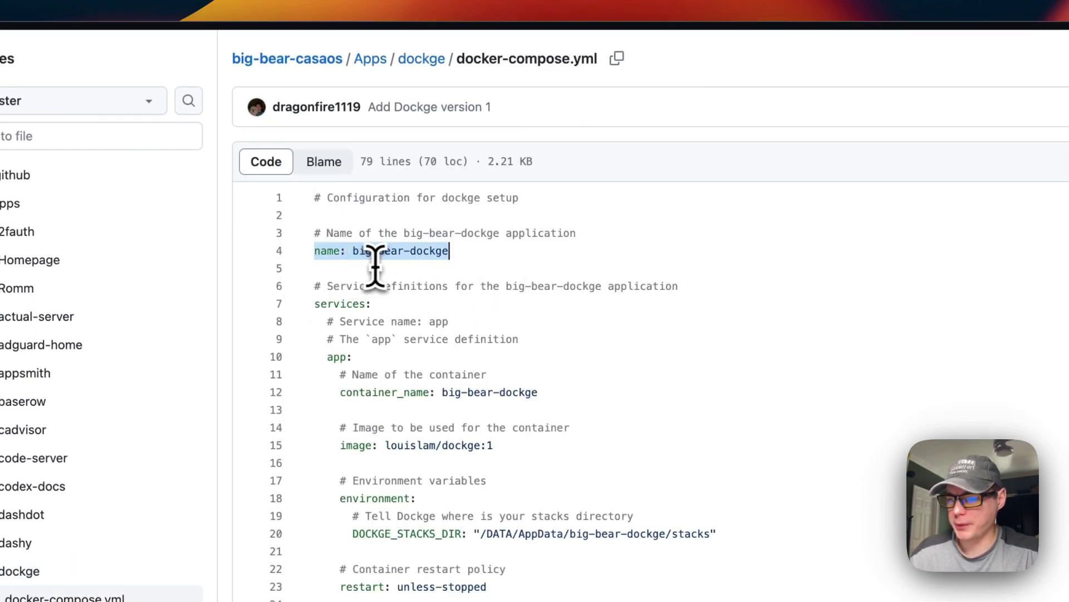
pyautogui.scroll(-3, 433, 285)
pyautogui.moveTo(315, 229); pyautogui.dragTo(372, 230)
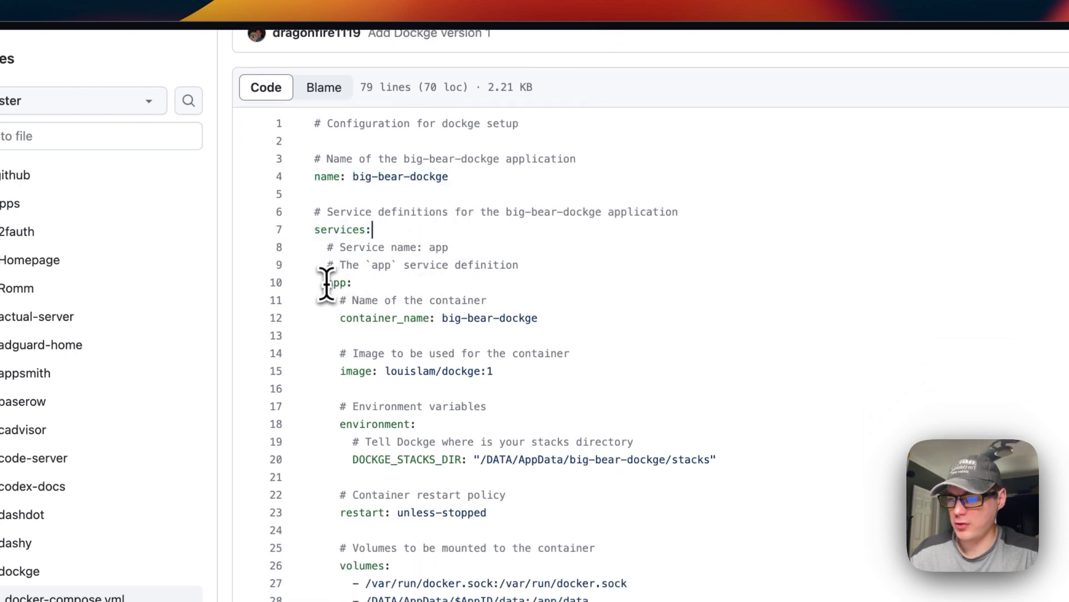
pyautogui.moveTo(337, 319); pyautogui.dragTo(575, 318)
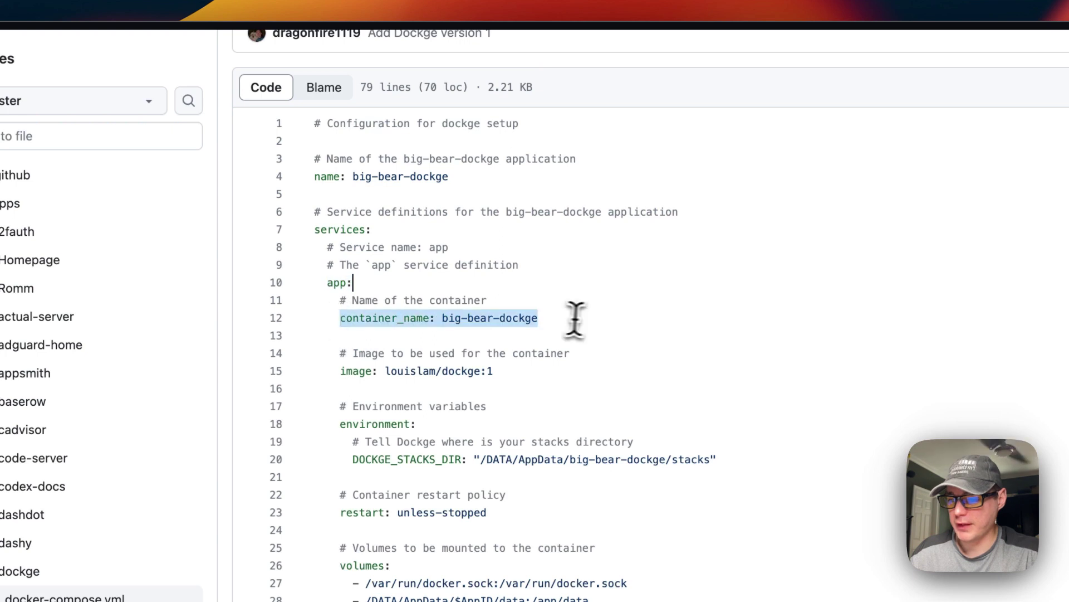
pyautogui.scroll(-4, 503, 326)
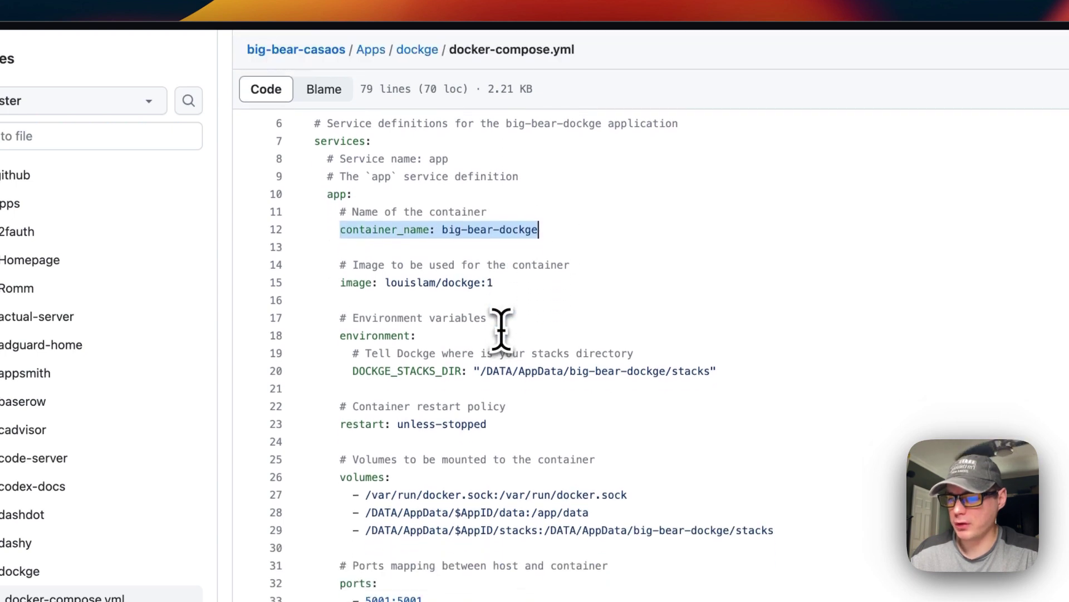
pyautogui.moveTo(337, 282); pyautogui.dragTo(379, 308)
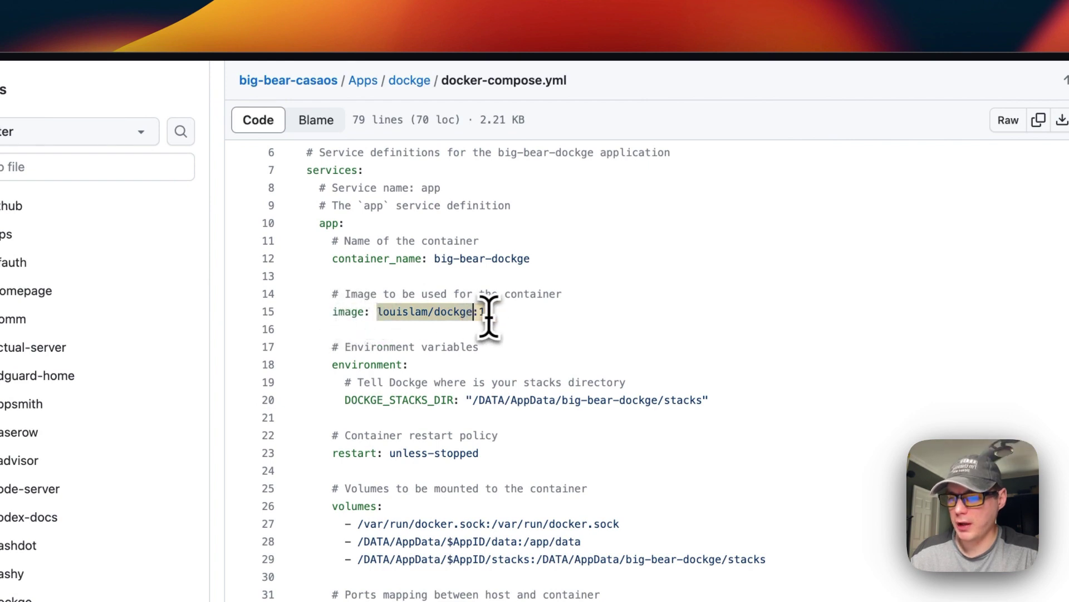
pyautogui.moveTo(489, 315); pyautogui.dragTo(501, 315)
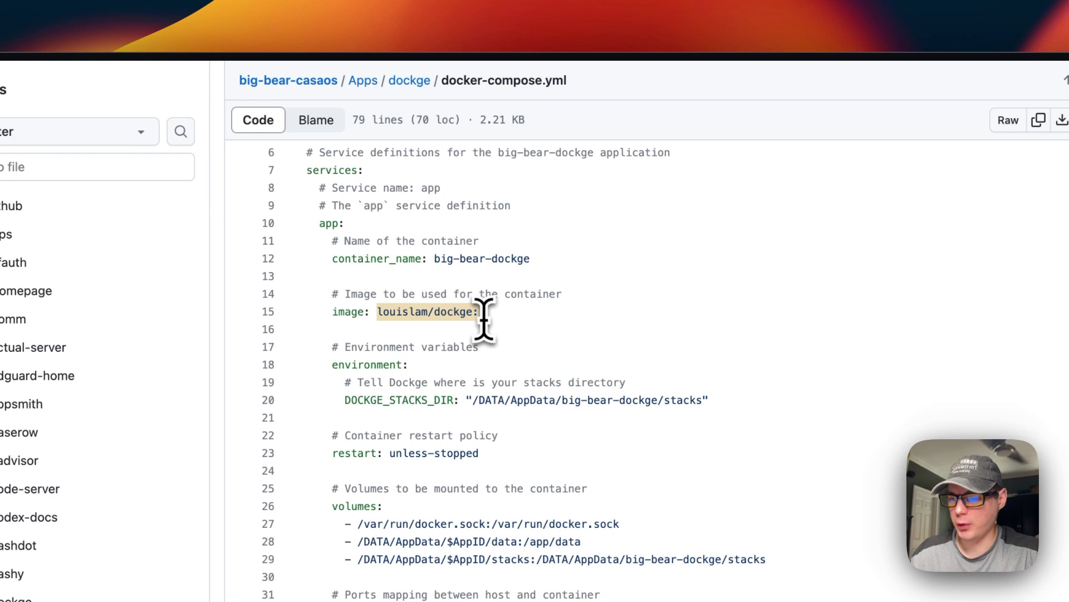
# - Highlight the environment block, the DOCKGE_STACKS_DIR path value and the restart policy
pyautogui.scroll(-3, 486, 318)
pyautogui.moveTo(335, 277); pyautogui.dragTo(693, 306)
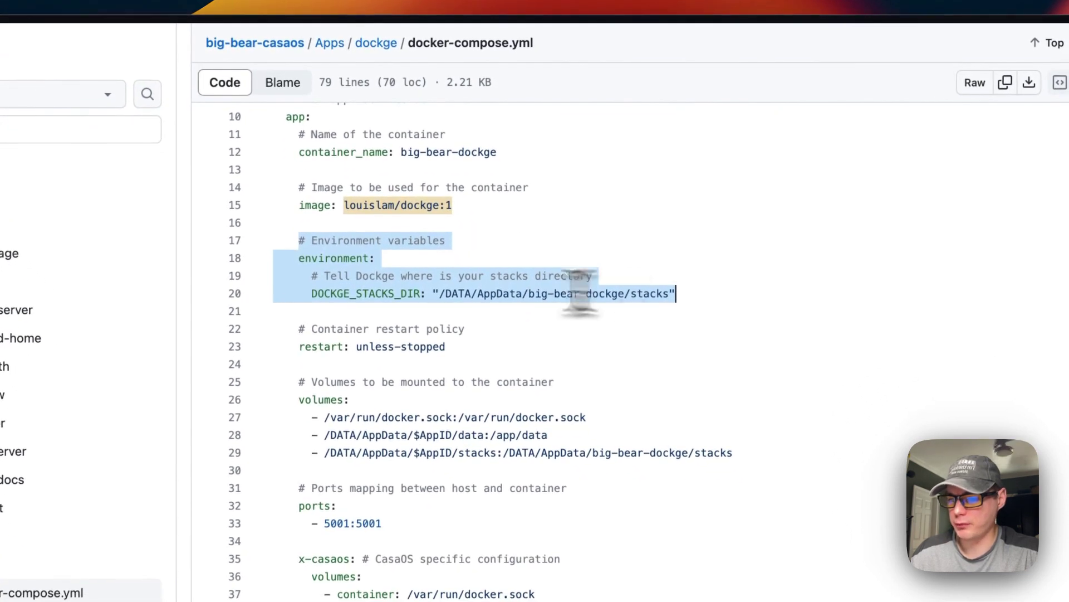
pyautogui.click(327, 294)
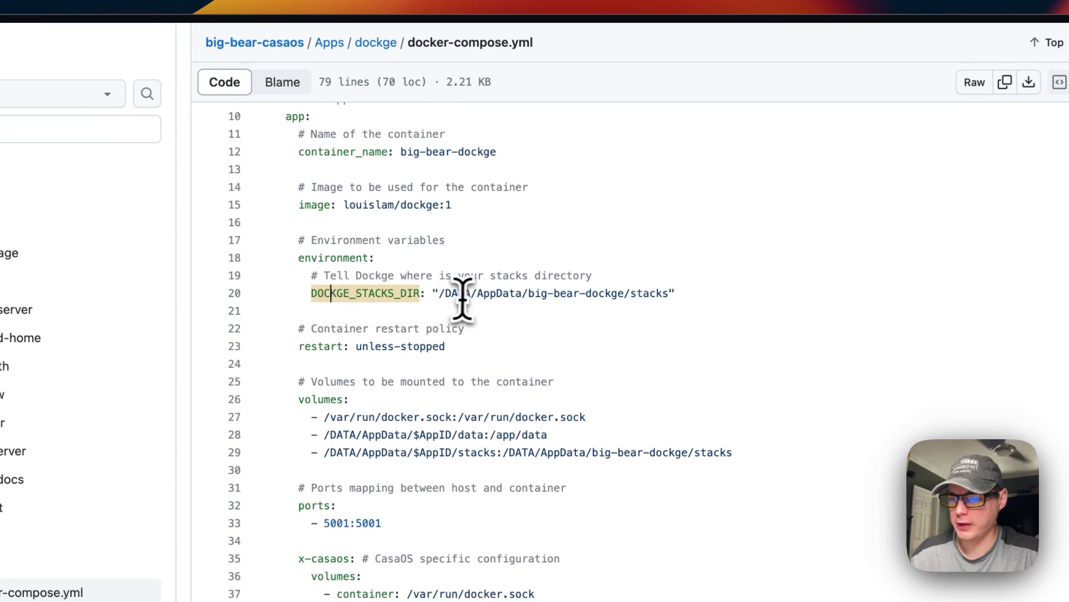
pyautogui.moveTo(440, 294); pyautogui.dragTo(685, 298)
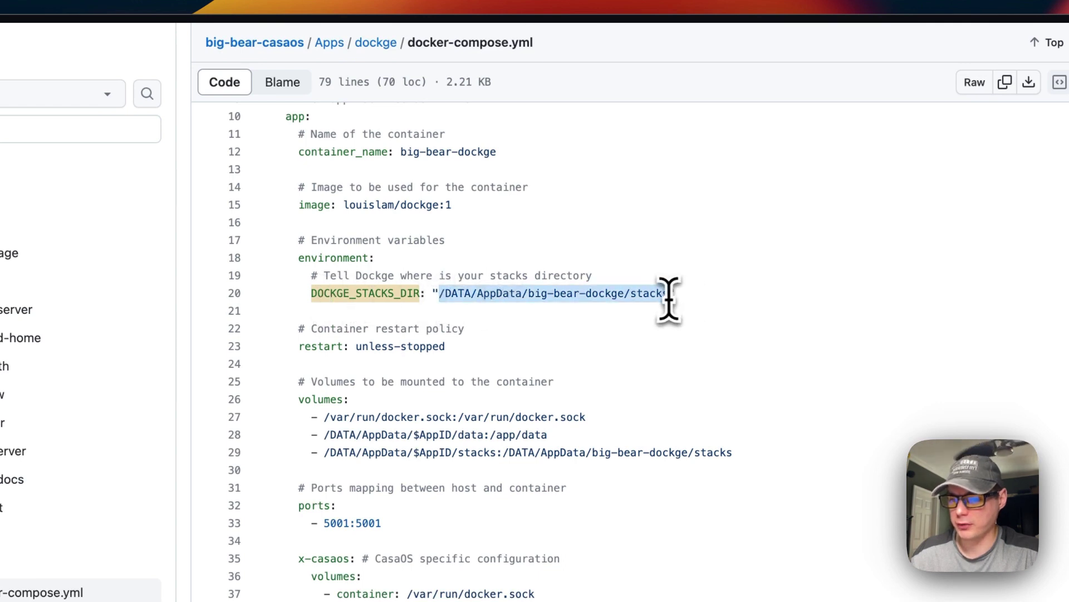
pyautogui.scroll(-1, 608, 322)
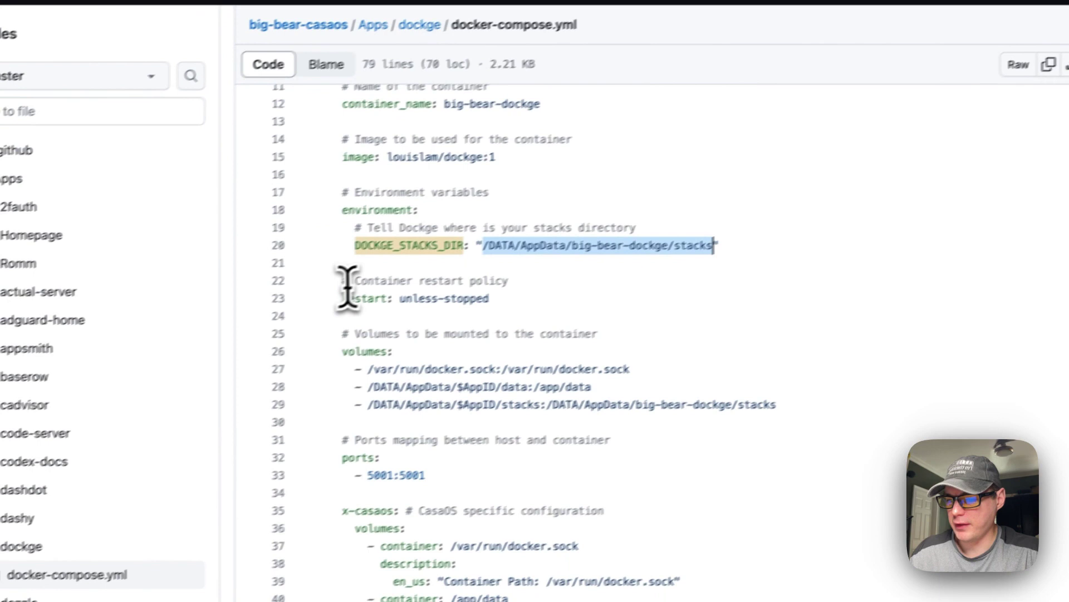
pyautogui.moveTo(299, 300); pyautogui.dragTo(475, 322)
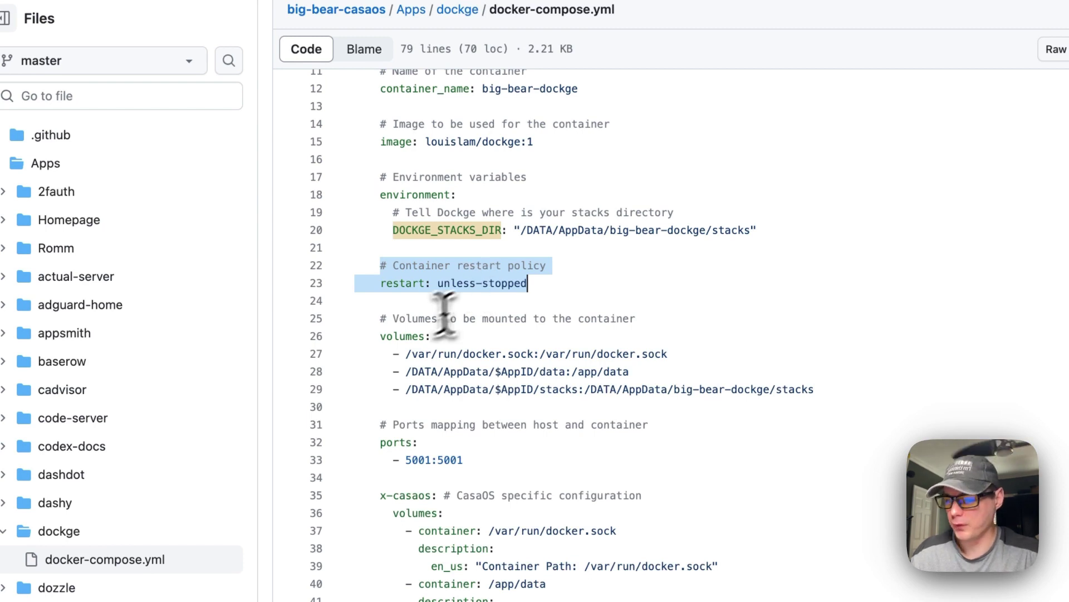
# - Walk through the volumes block, the /DATA/AppData/$AppID host path and the stacks volume mapping
pyautogui.moveTo(378, 336); pyautogui.dragTo(834, 384)
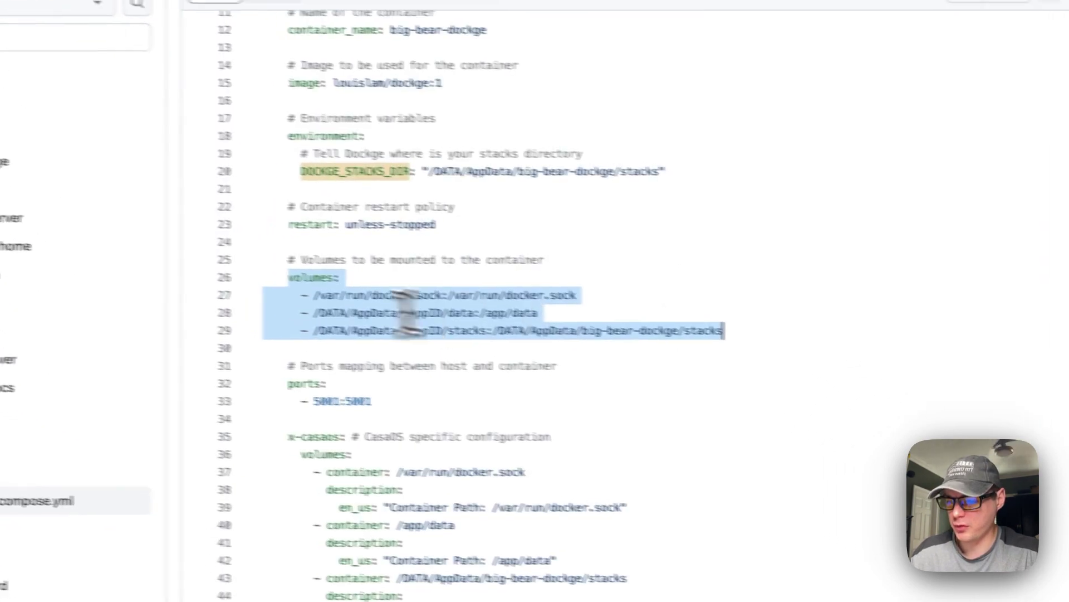
pyautogui.click(385, 294)
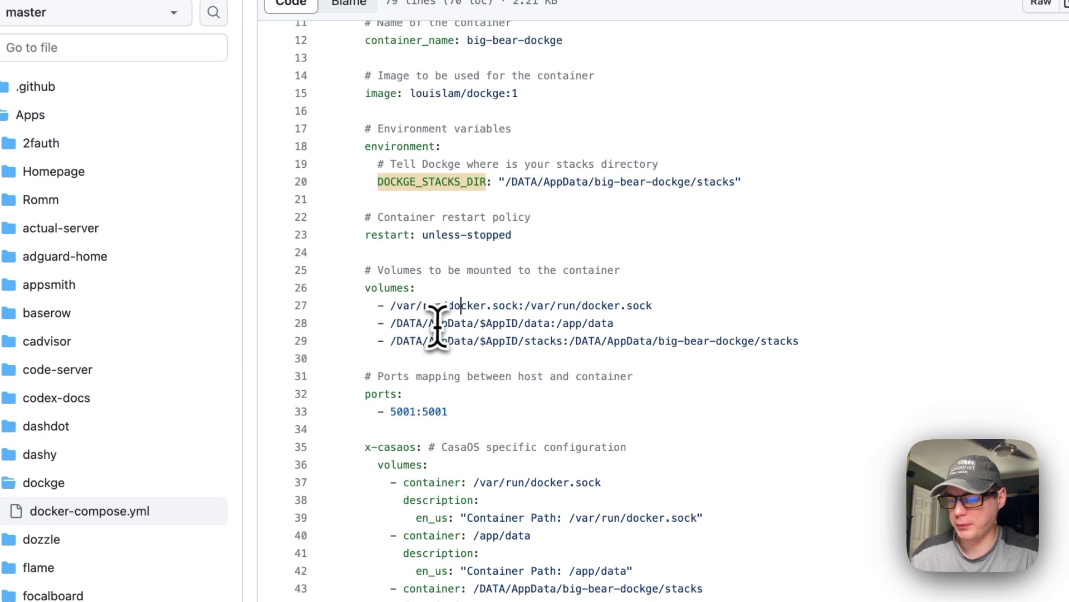
pyautogui.doubleClick(504, 323)
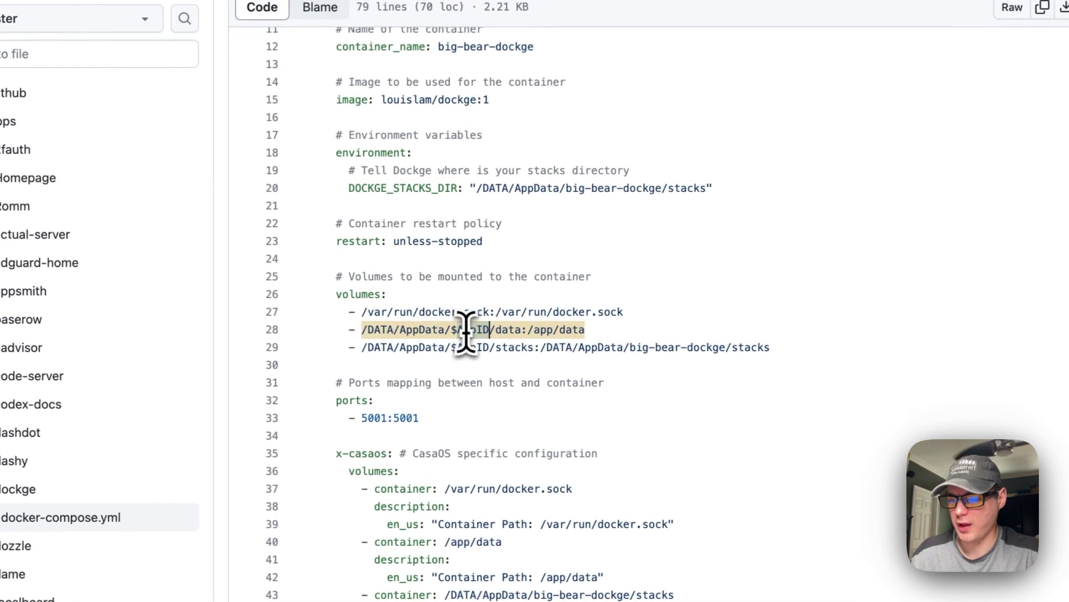
pyautogui.scroll(5, 493, 340)
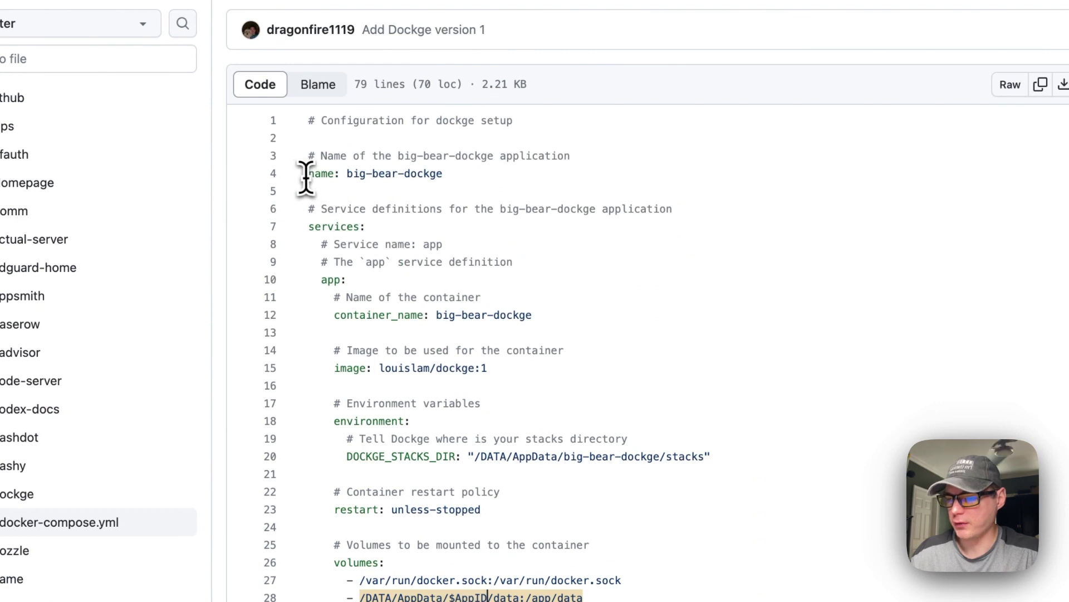
pyautogui.moveTo(306, 177); pyautogui.dragTo(507, 172)
pyautogui.scroll(-3, 452, 321)
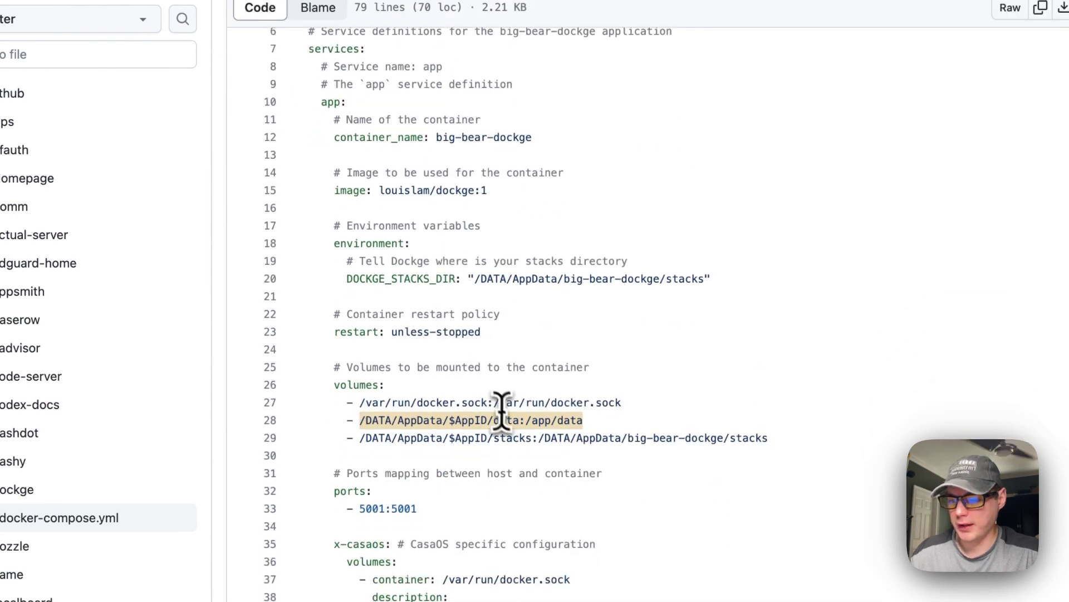
pyautogui.moveTo(367, 418); pyautogui.dragTo(492, 421)
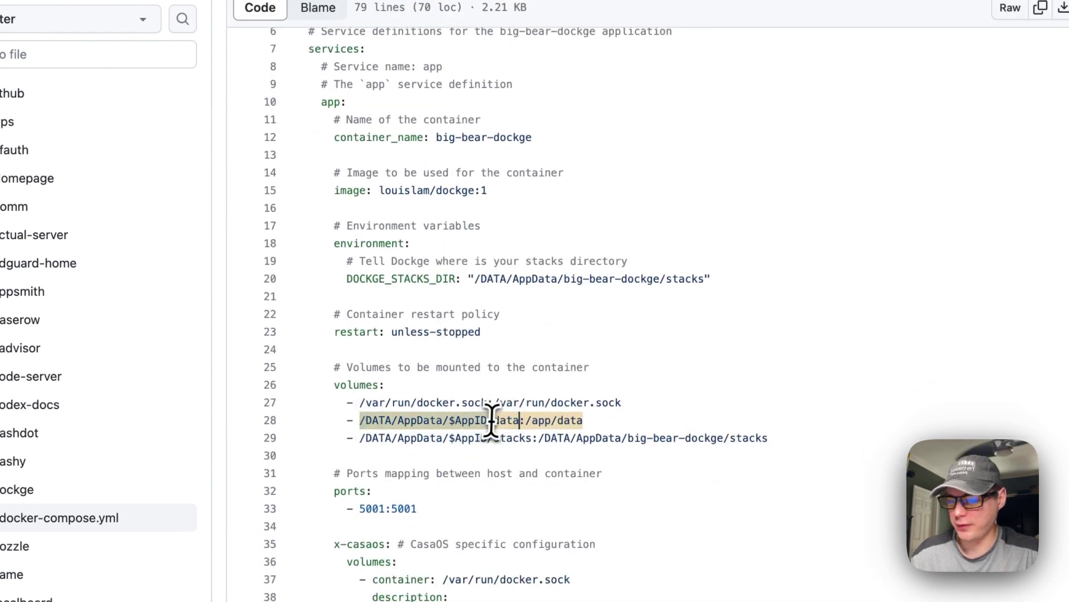
pyautogui.click(534, 420)
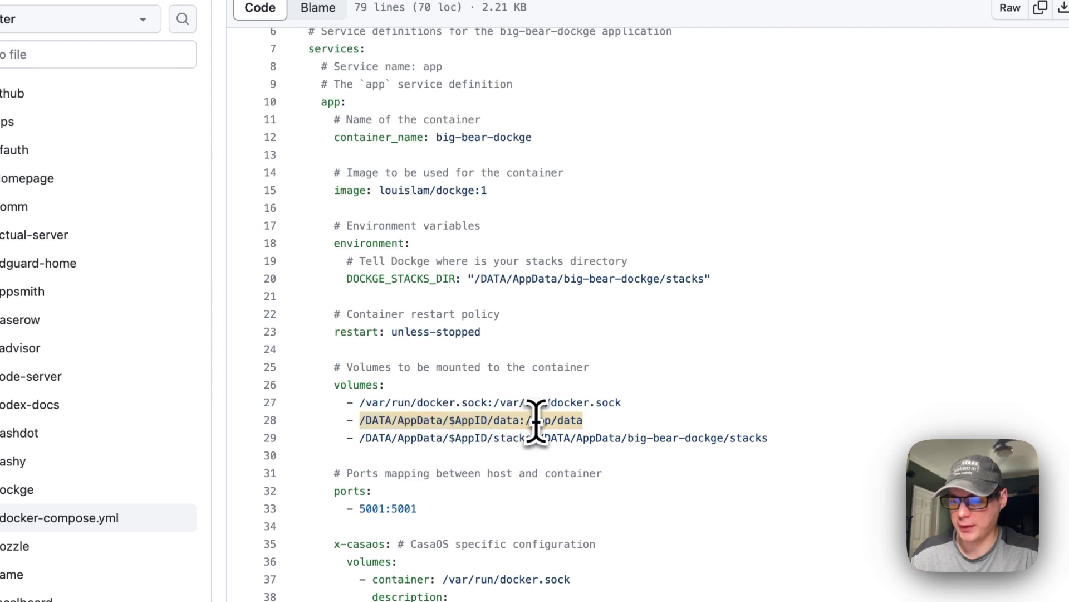
pyautogui.scroll(-1, 573, 421)
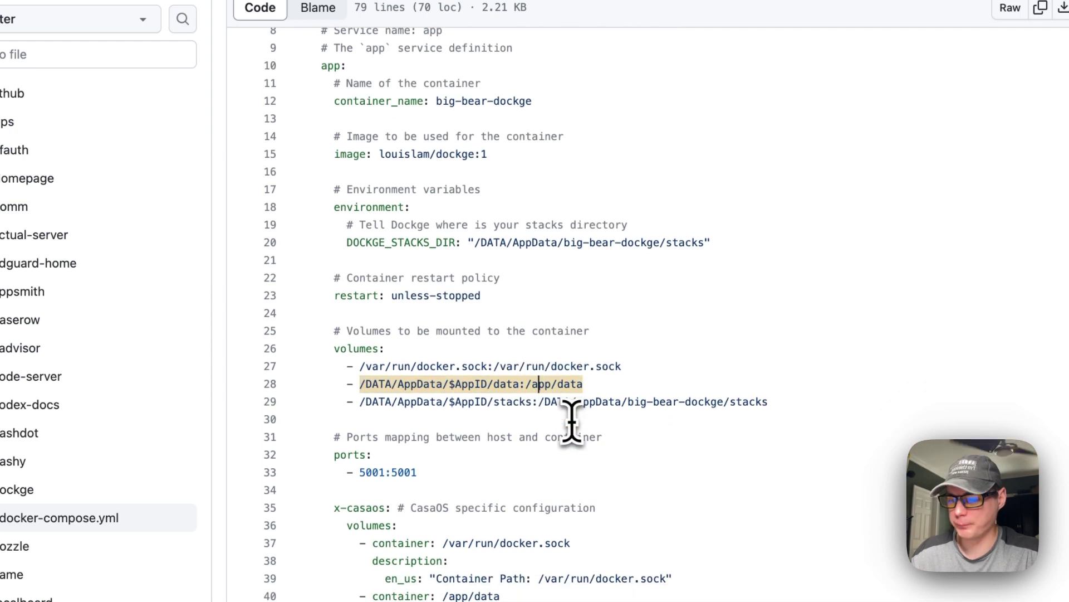
pyautogui.click(469, 402)
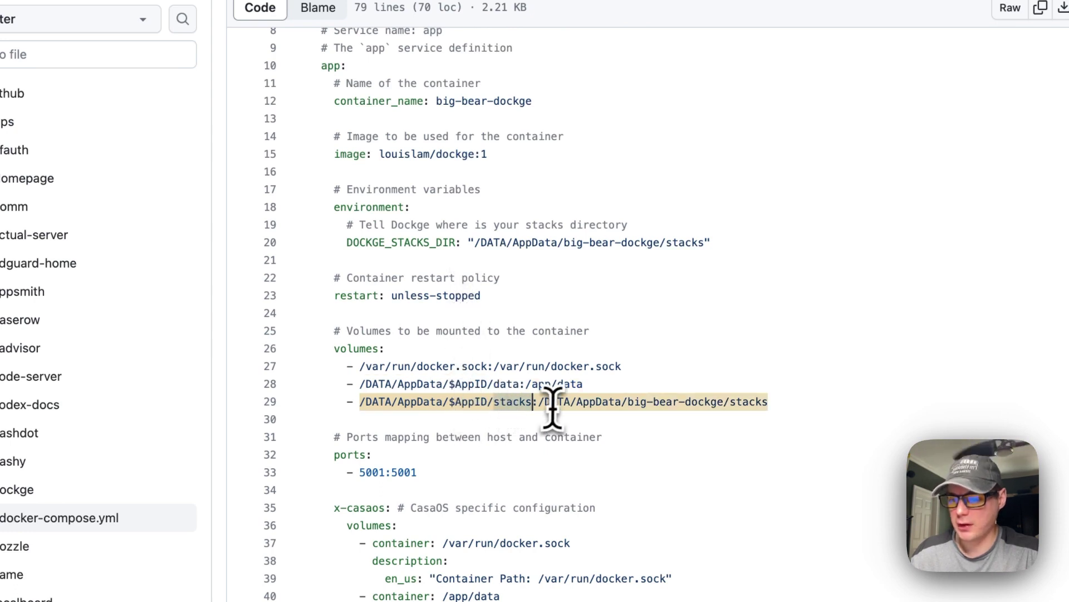
pyautogui.click(883, 401)
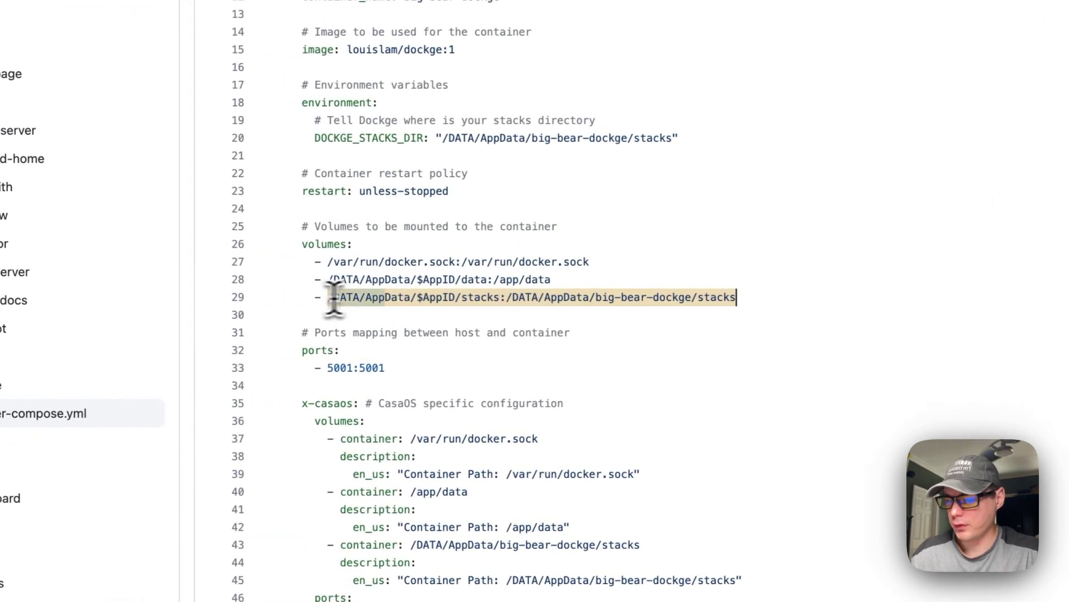
# - Highlight the 5001 ports mapping and the CasaOS volume and port descriptions
pyautogui.scroll(-3, 444, 394)
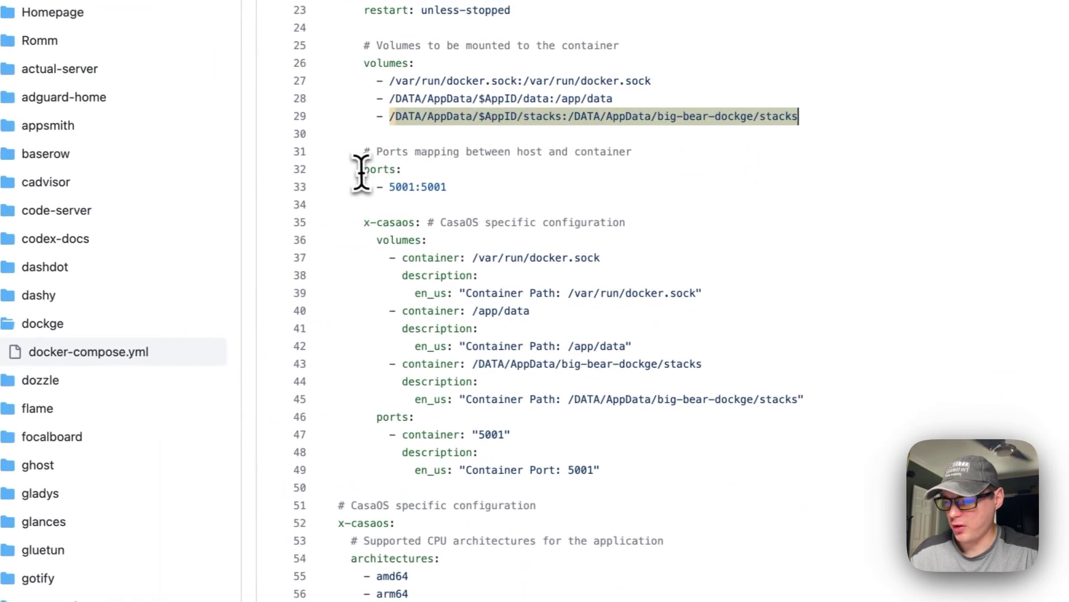
pyautogui.moveTo(299, 163); pyautogui.dragTo(428, 193)
pyautogui.doubleClick(409, 187)
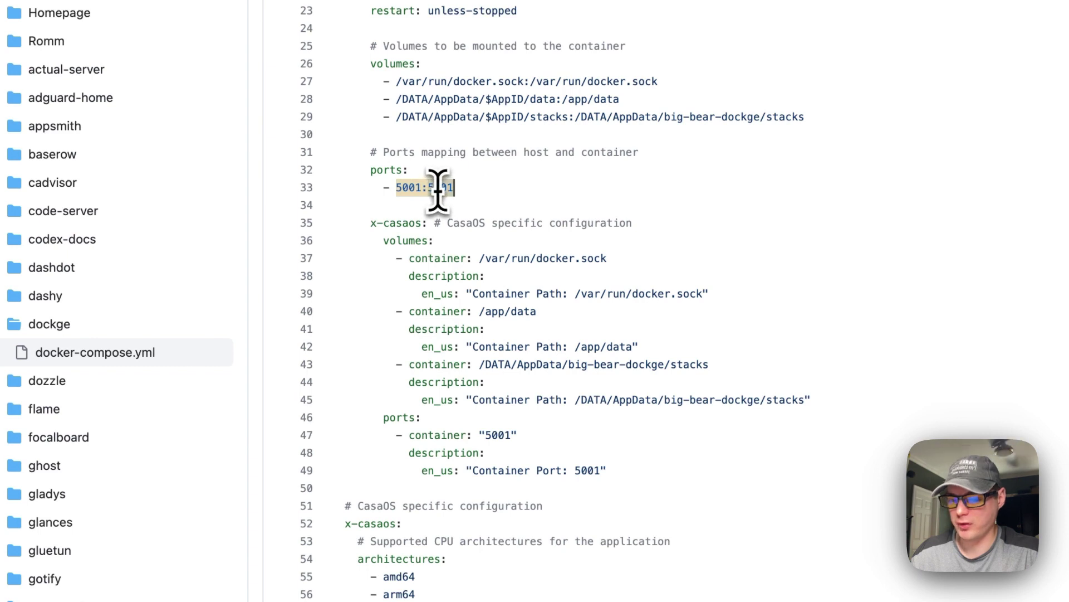
pyautogui.scroll(-1, 438, 189)
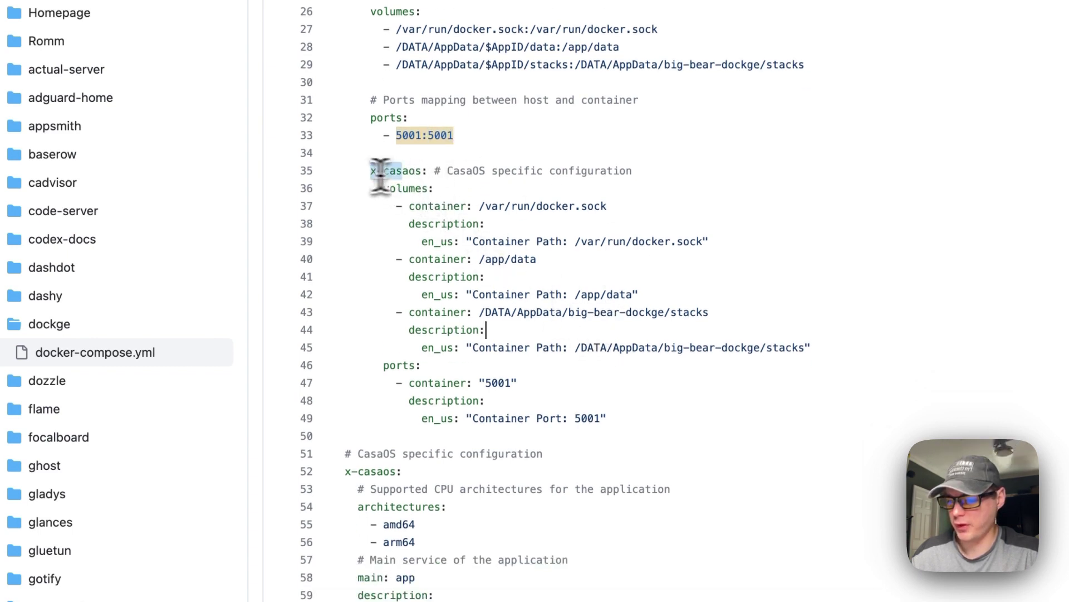
pyautogui.moveTo(379, 175); pyautogui.dragTo(605, 397)
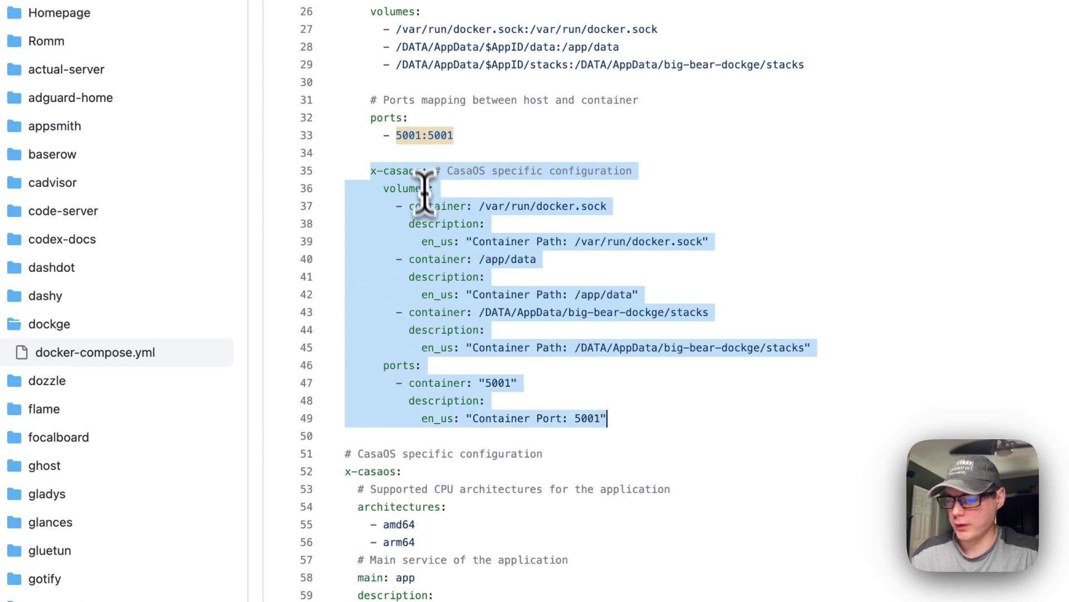
pyautogui.scroll(-5, 390, 401)
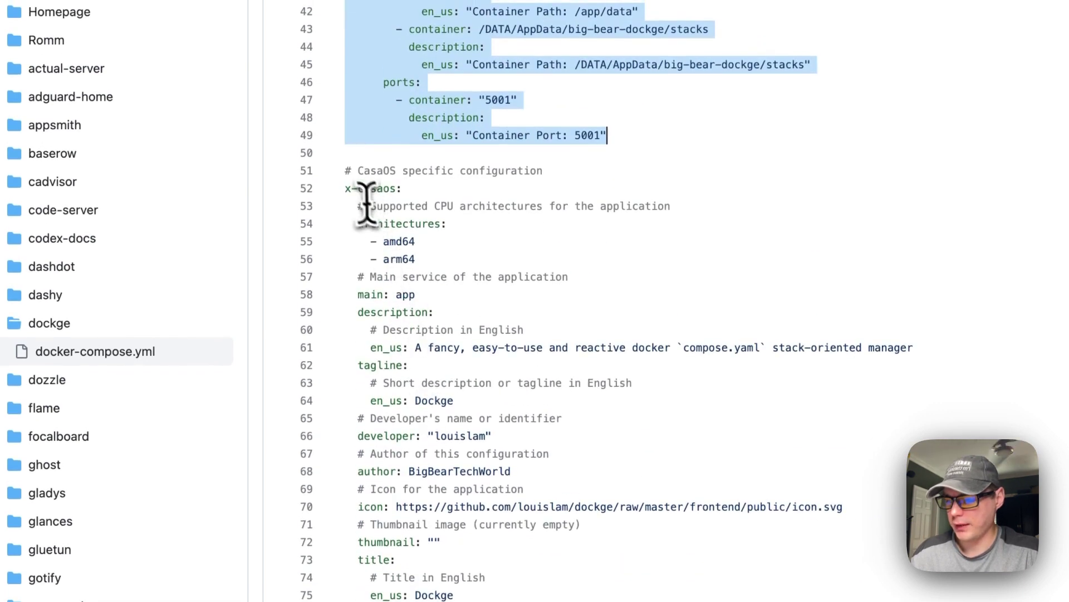
pyautogui.press('Right')
# - Highlight the CasaOS app metadata section, its architectures list and every occurrence of app
pyautogui.moveTo(345, 188); pyautogui.dragTo(484, 501)
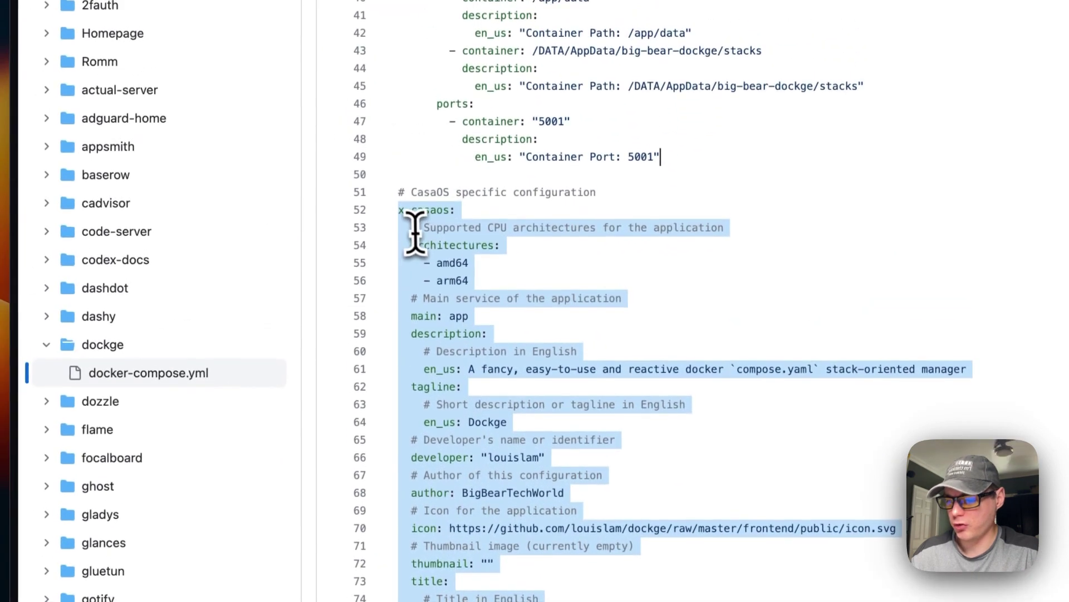
pyautogui.click(390, 84)
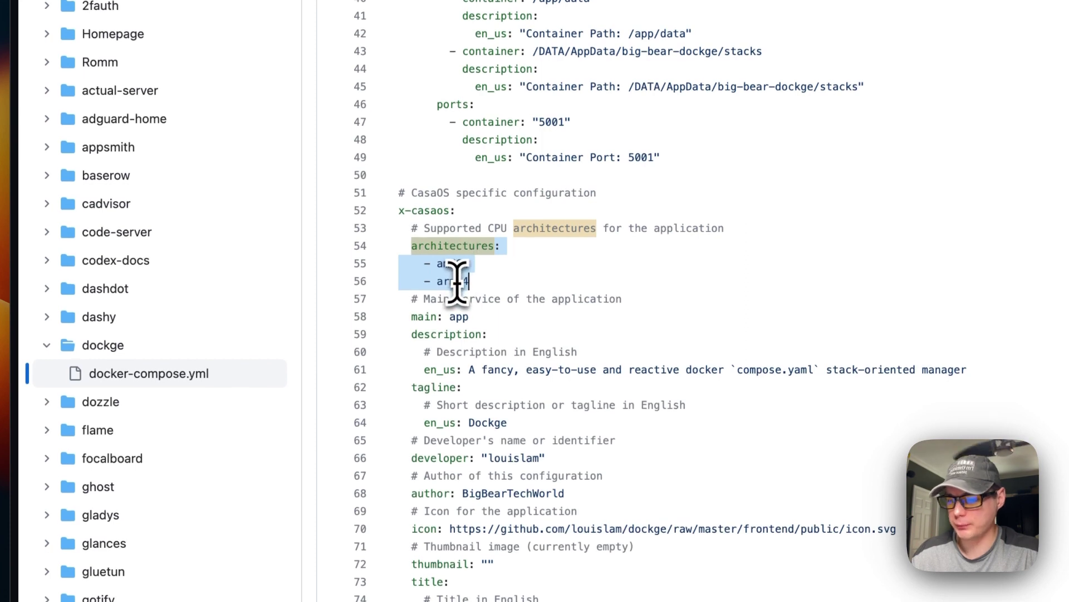
pyautogui.press('Right')
pyautogui.scroll(15, 510, 317)
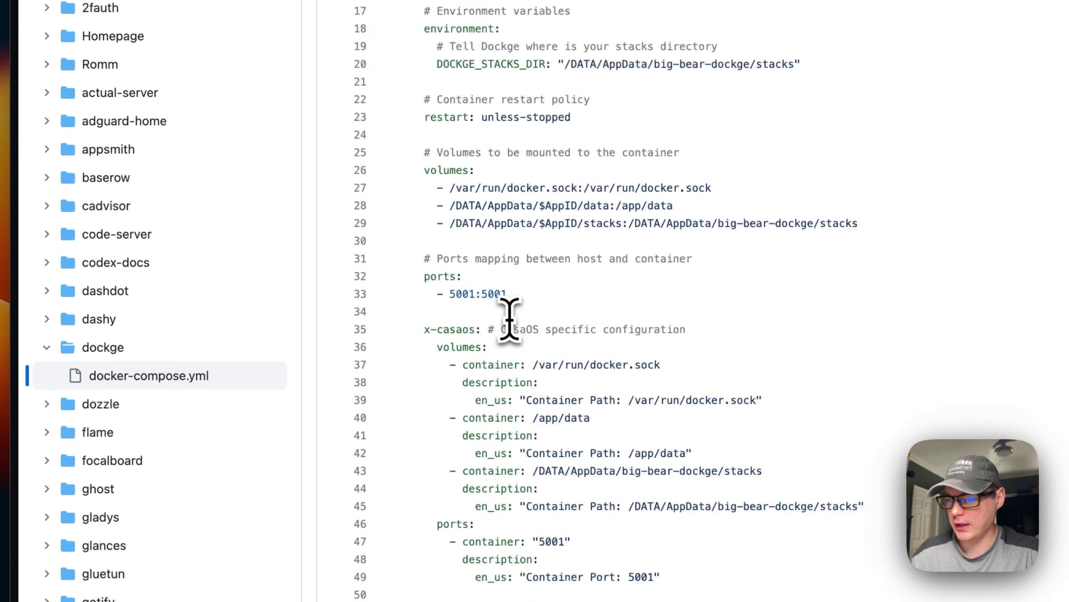
pyautogui.click(329, 176)
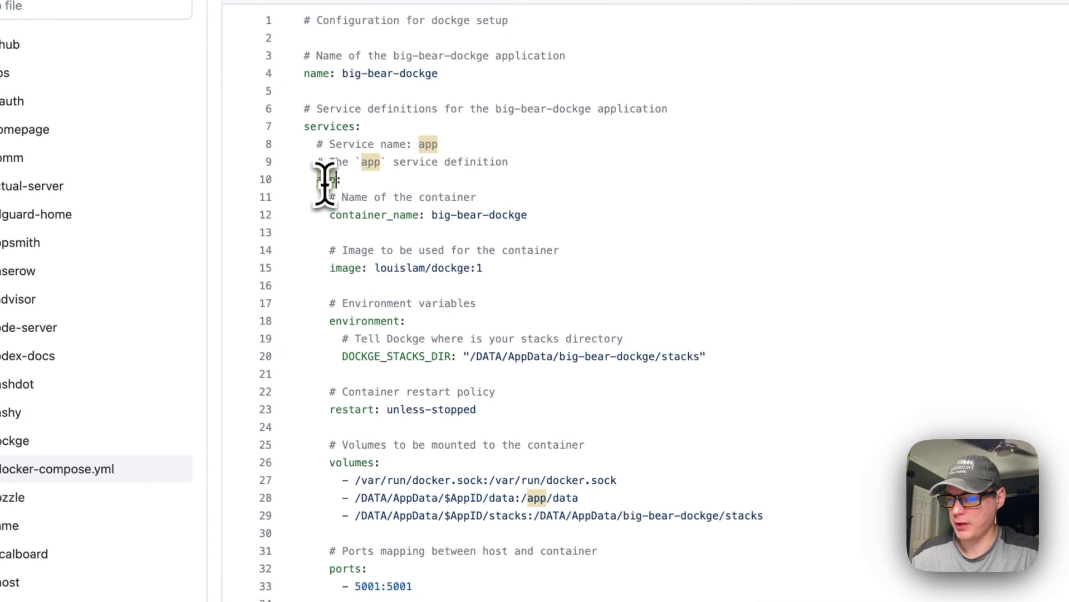
pyautogui.scroll(-10, 326, 189)
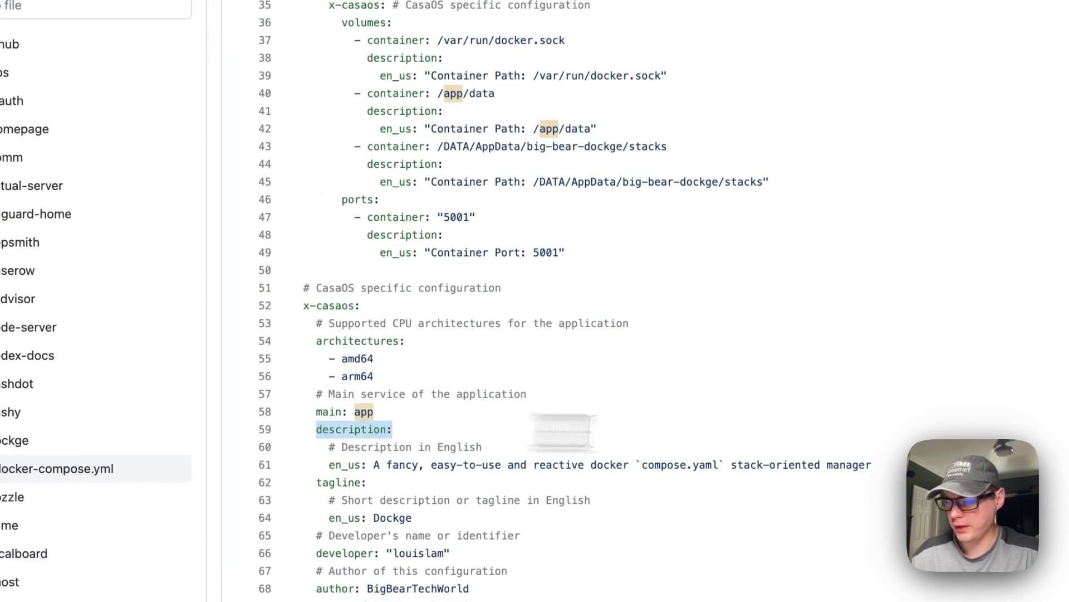
# - Select the description block, icon URL, empty thumbnail line and host port 5001
pyautogui.moveTo(562, 430); pyautogui.dragTo(680, 451)
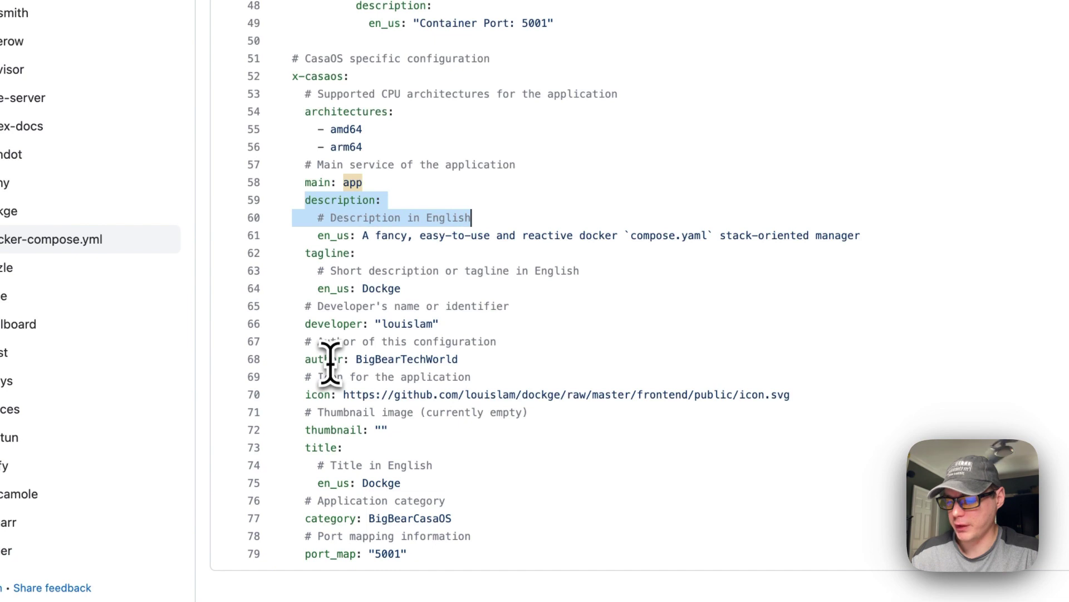
pyautogui.moveTo(308, 394); pyautogui.dragTo(791, 394)
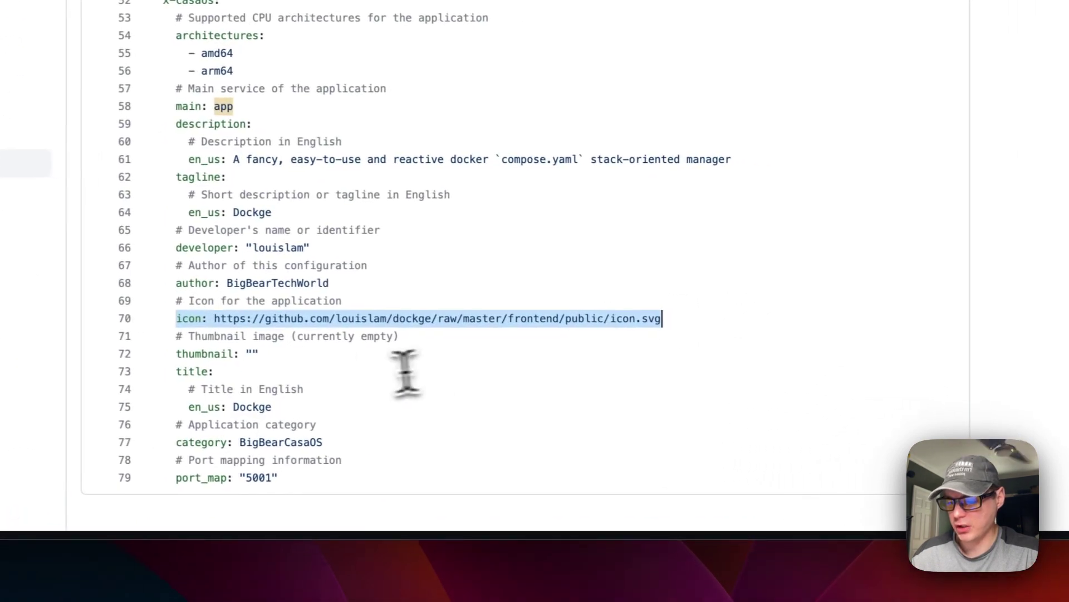
pyautogui.moveTo(270, 353); pyautogui.dragTo(410, 353)
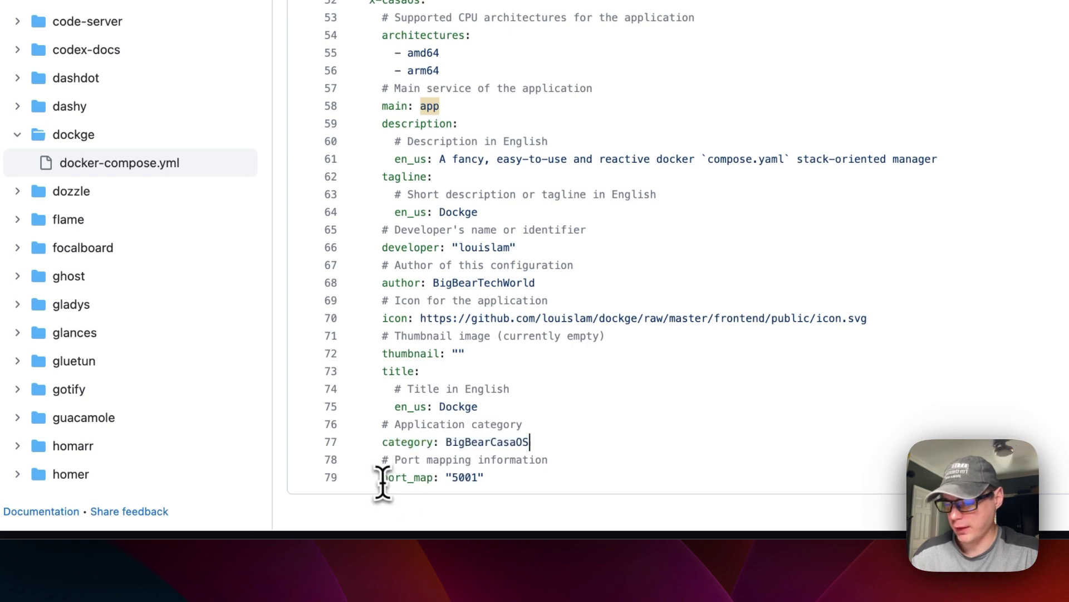
pyautogui.scroll(15, 466, 478)
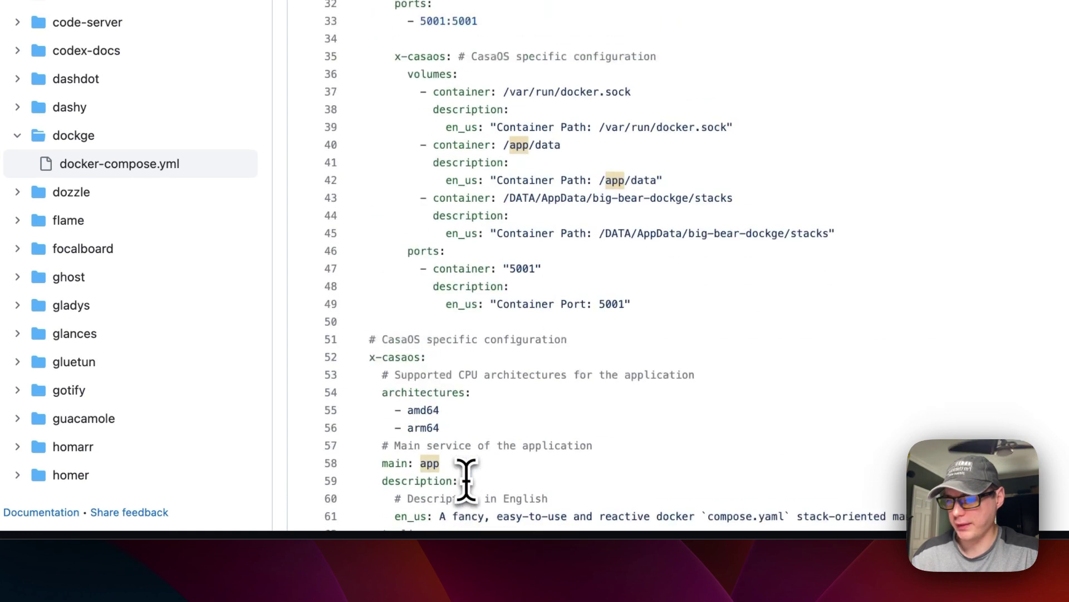
pyautogui.scroll(-2, 447, 259)
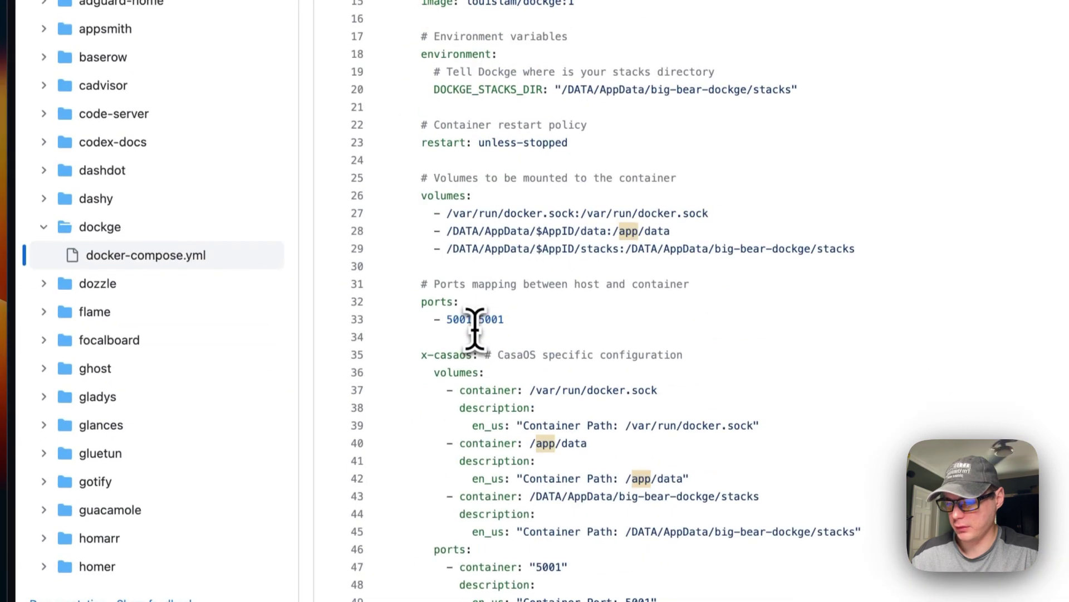
pyautogui.doubleClick(456, 324)
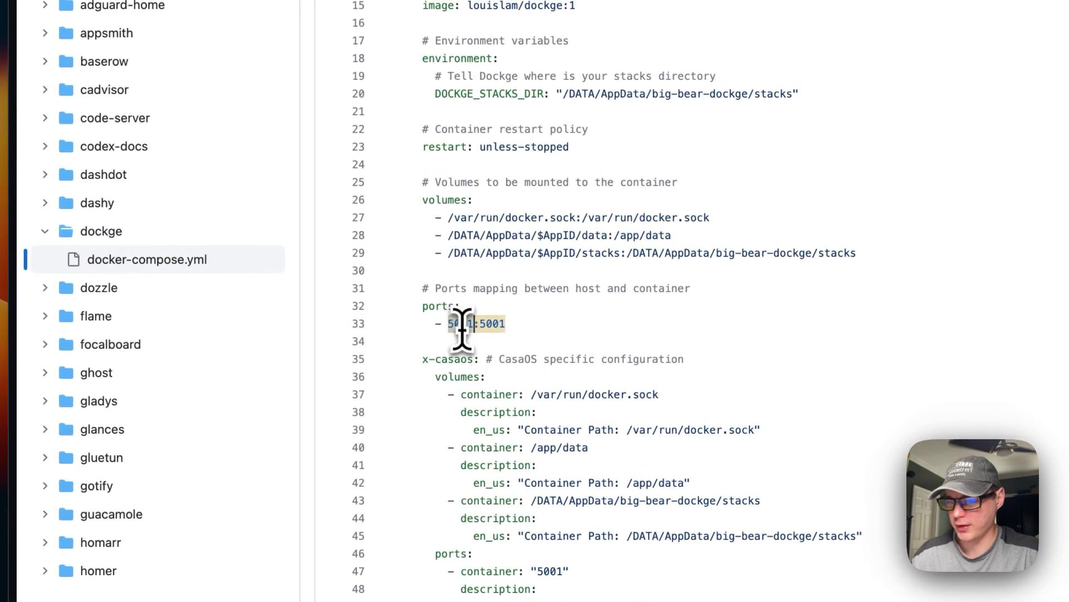
pyautogui.scroll(2, 462, 323)
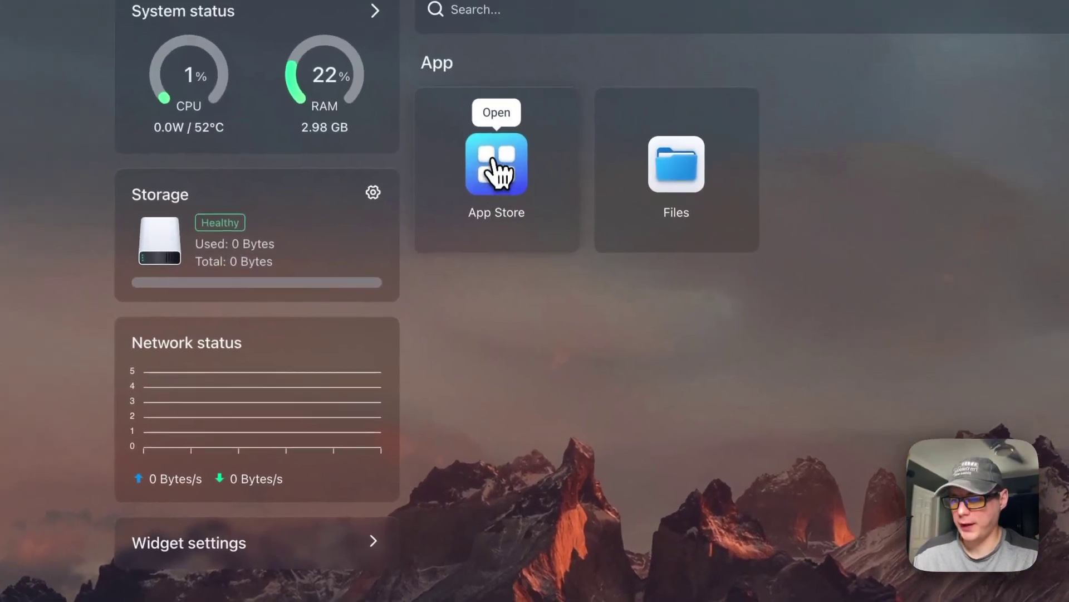
# - Search the App Store for 'dock', open the BigBearCasaOS Dockge card and install it
pyautogui.click(435, 138)
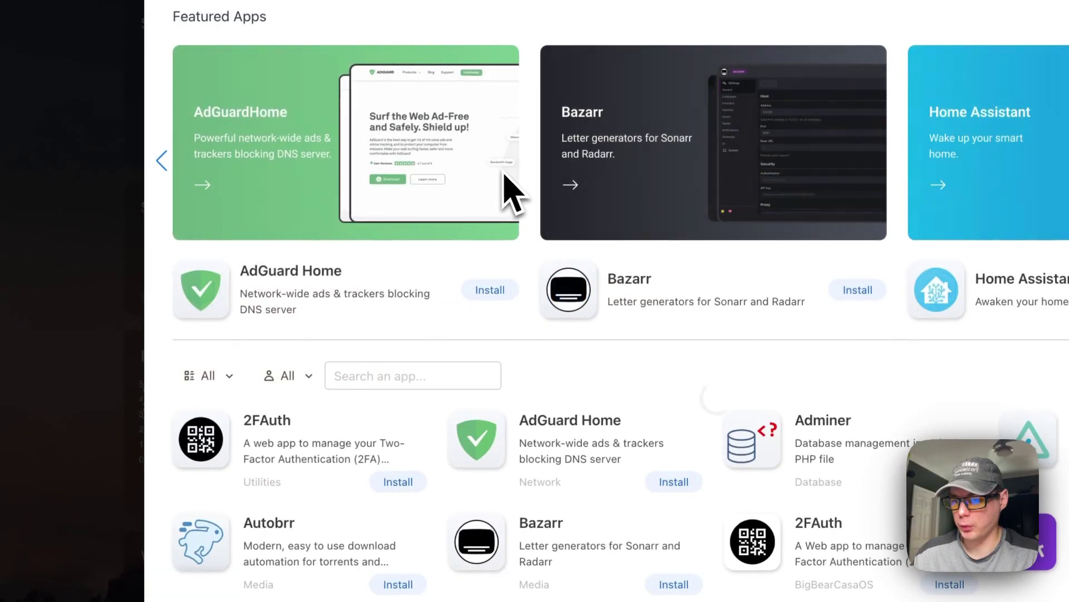
pyautogui.click(362, 373)
pyautogui.write('dock')
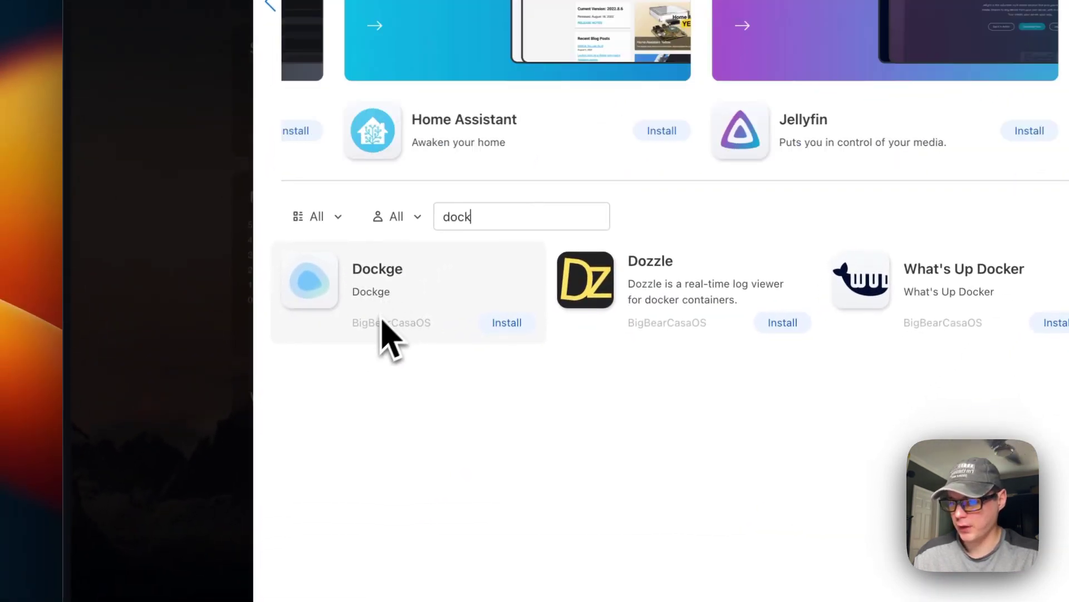
pyautogui.moveTo(354, 323); pyautogui.dragTo(432, 324)
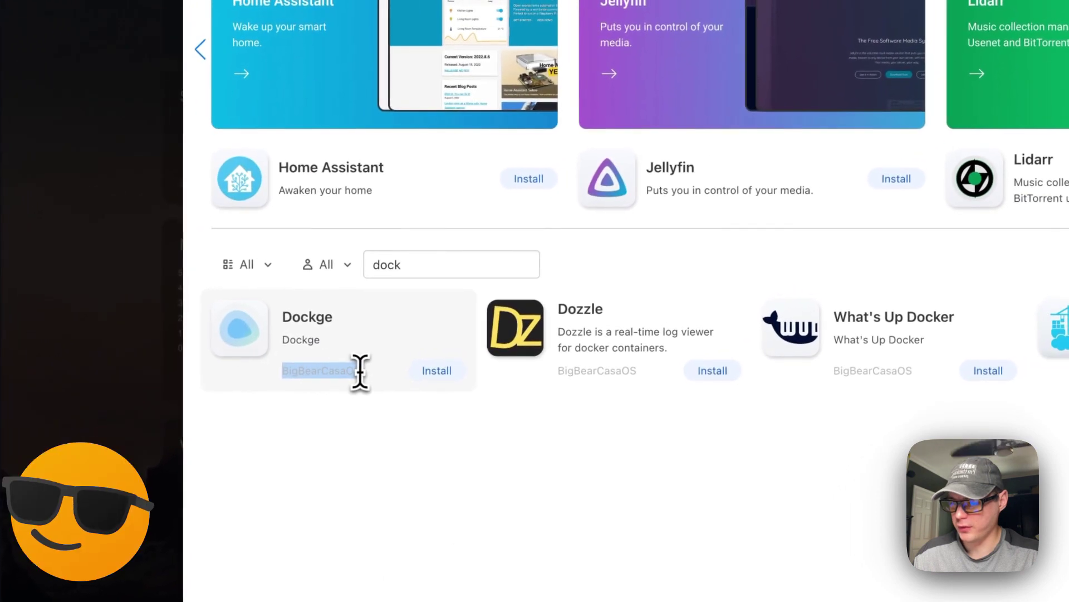
pyautogui.click(344, 379)
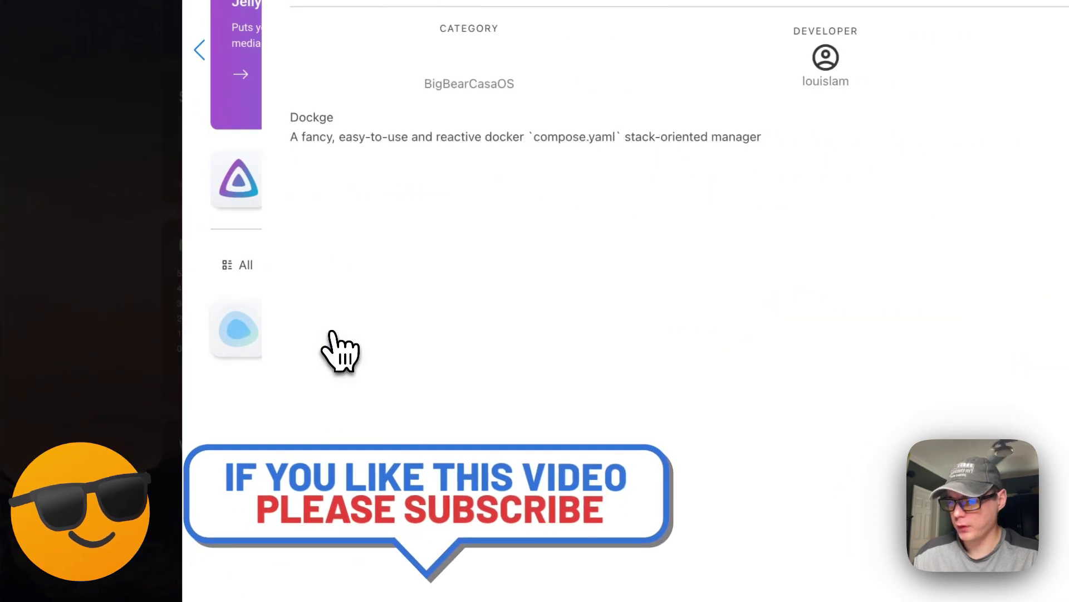
pyautogui.click(361, 33)
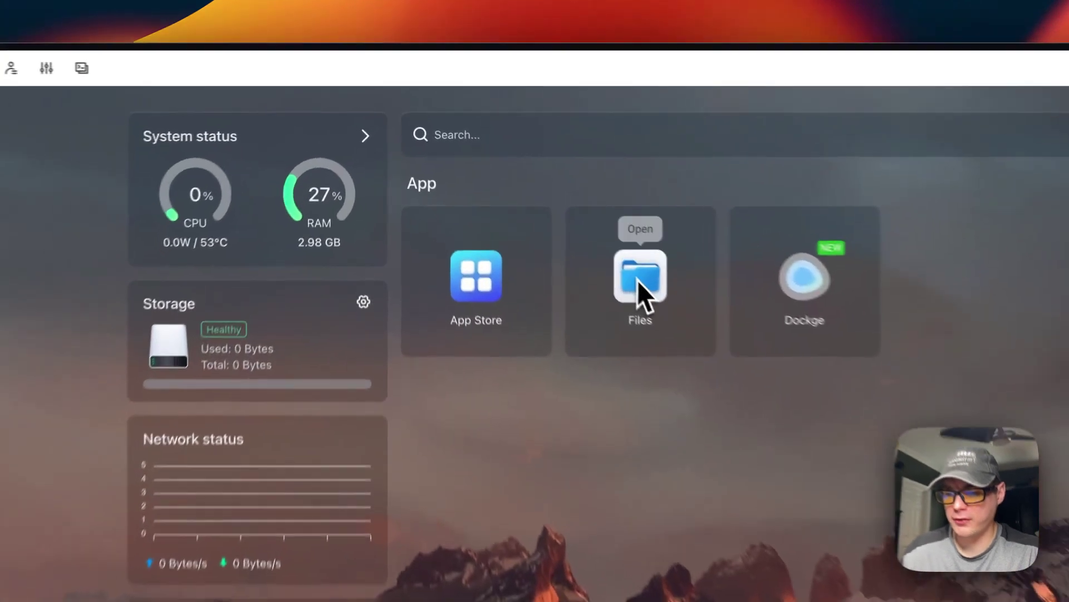
pyautogui.click(518, 195)
pyautogui.doubleClick(284, 236)
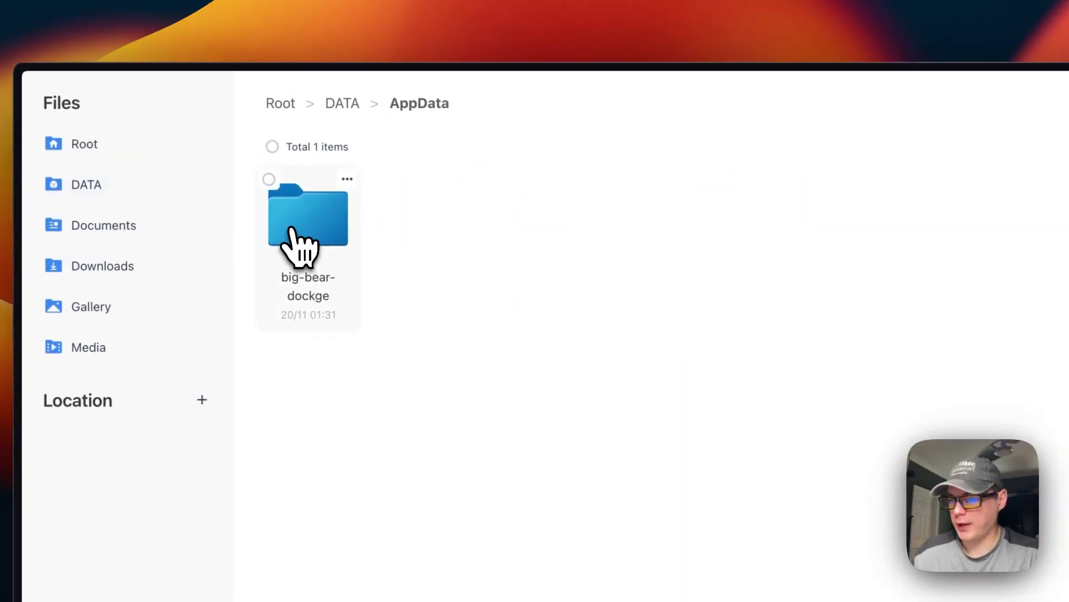
pyautogui.doubleClick(319, 259)
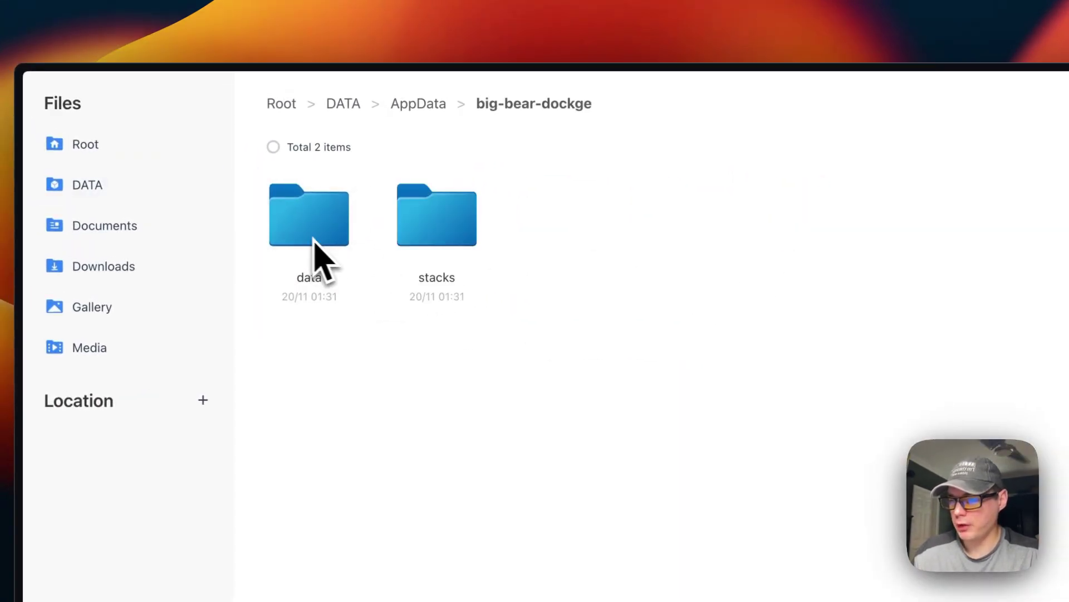
pyautogui.doubleClick(311, 265)
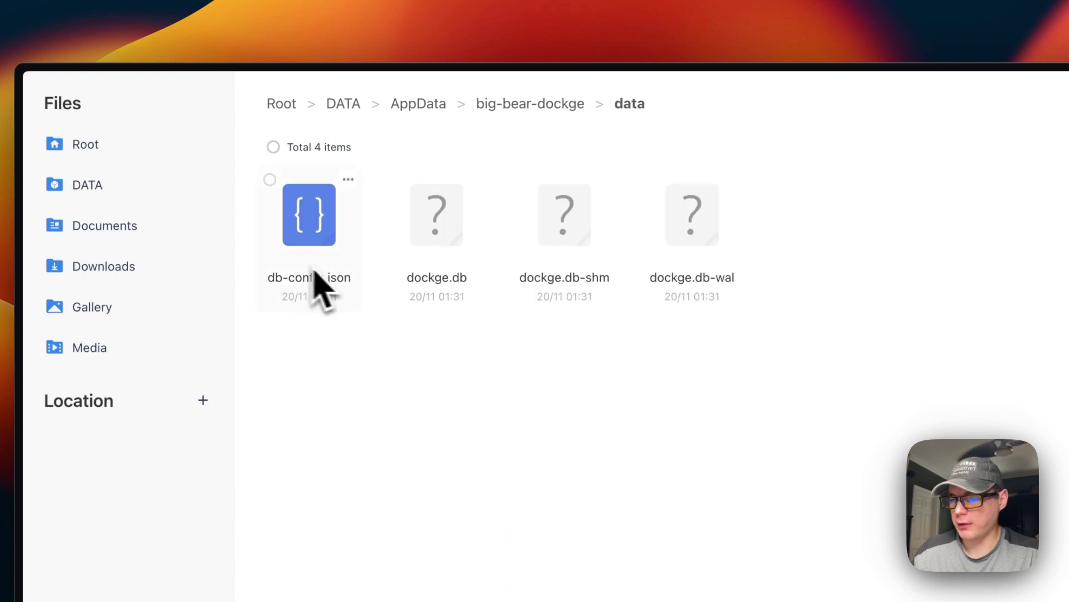
pyautogui.click(562, 120)
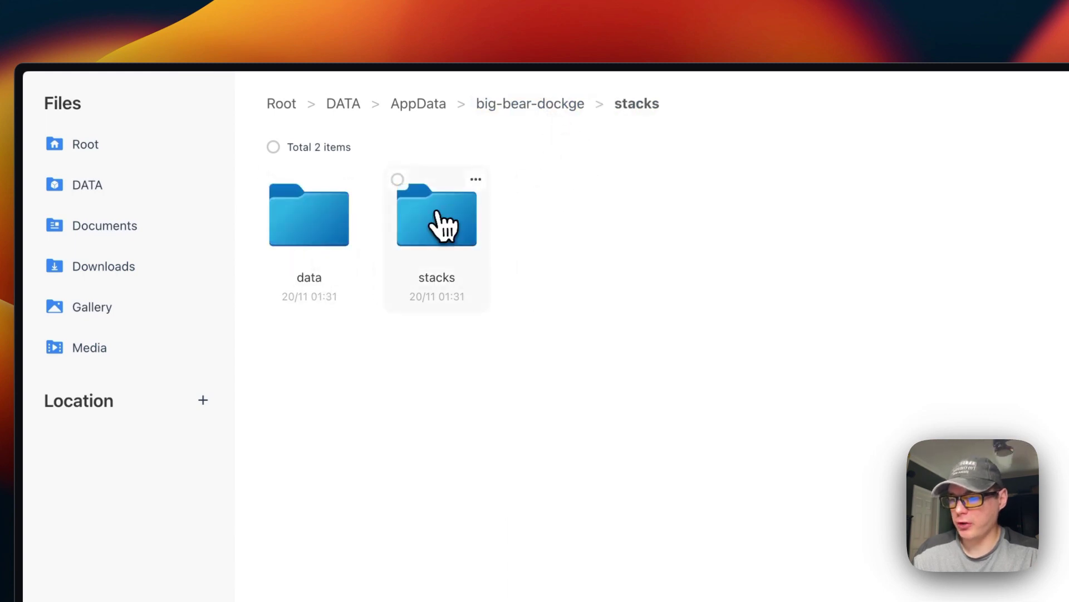
pyautogui.click(525, 105)
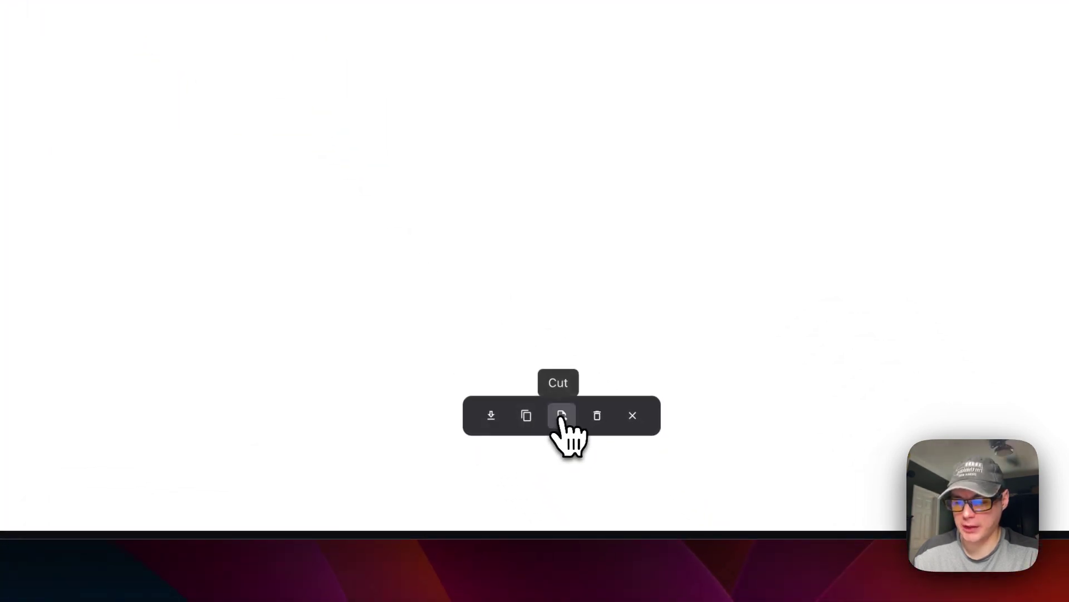
pyautogui.click(633, 416)
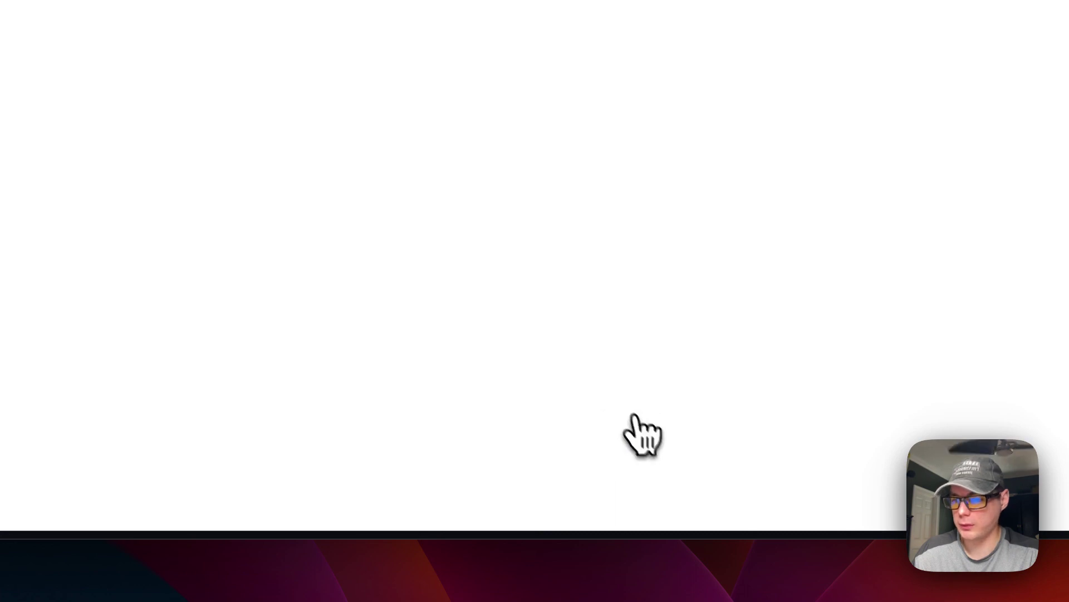
pyautogui.click(367, 179)
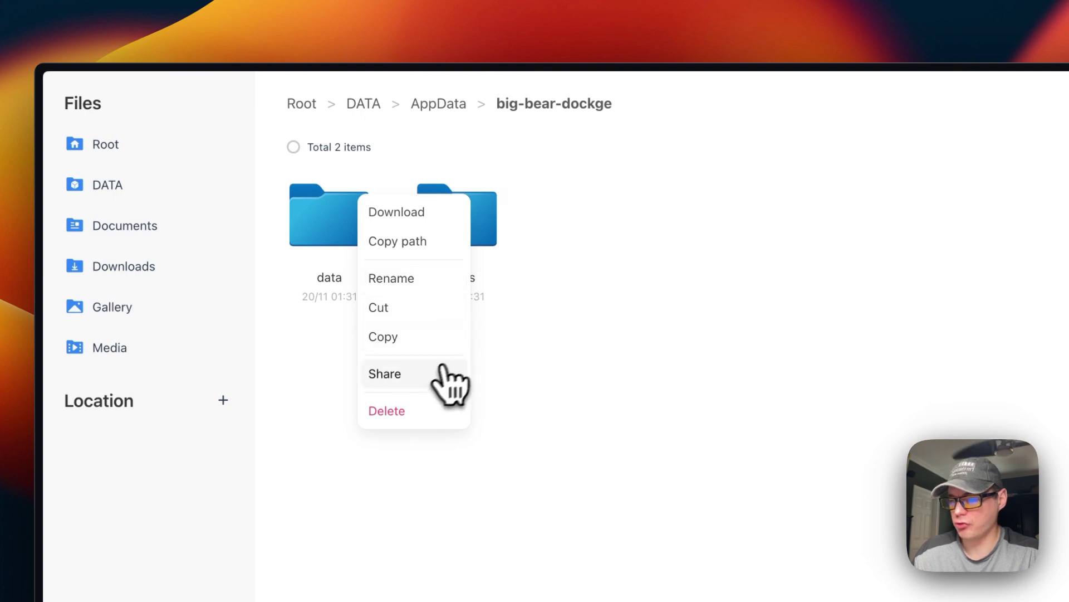
pyautogui.click(585, 437)
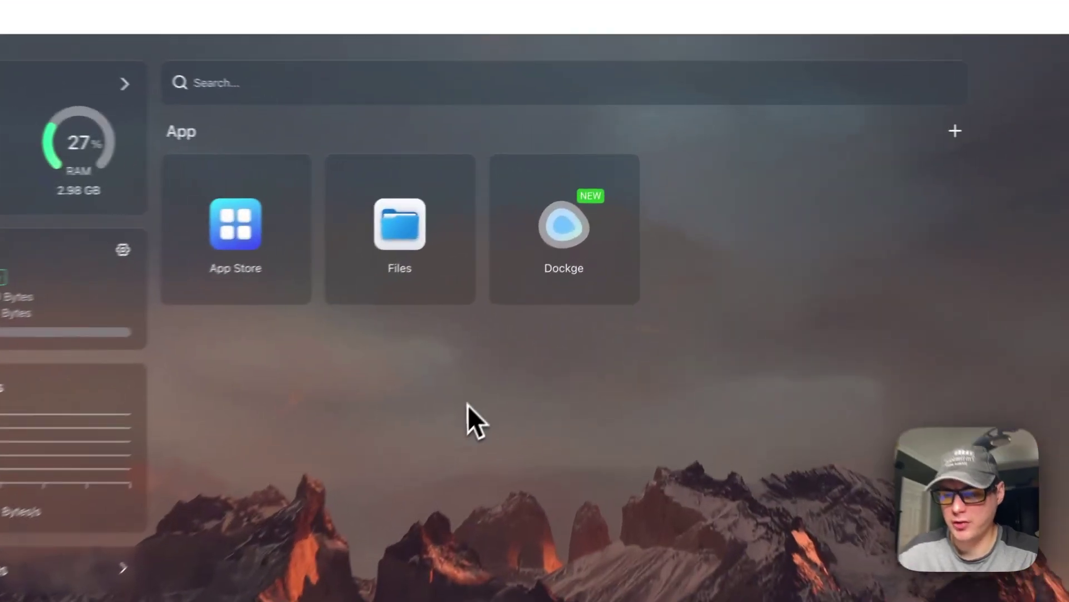
# - Read and close the Dockge tile's Tips note, then open Dockge's settings from its menu
pyautogui.moveTo(641, 164)
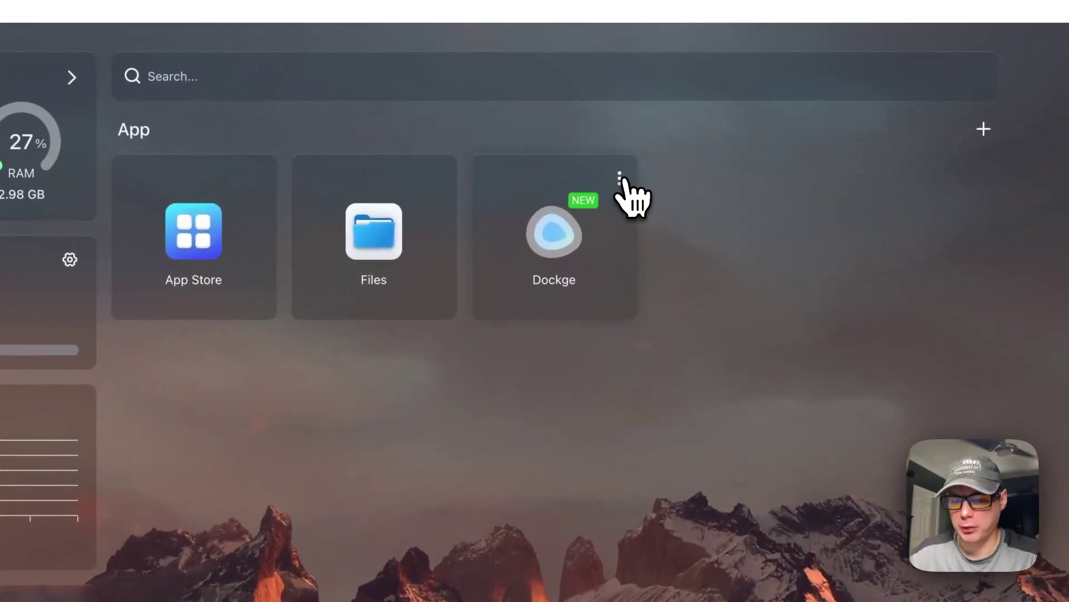
pyautogui.click(620, 180)
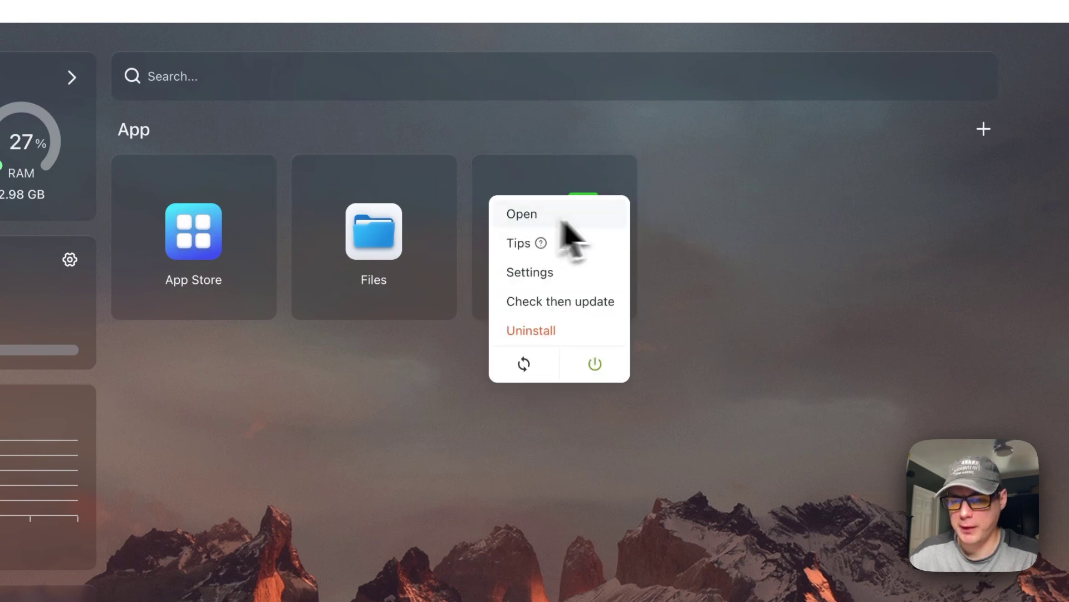
pyautogui.click(551, 249)
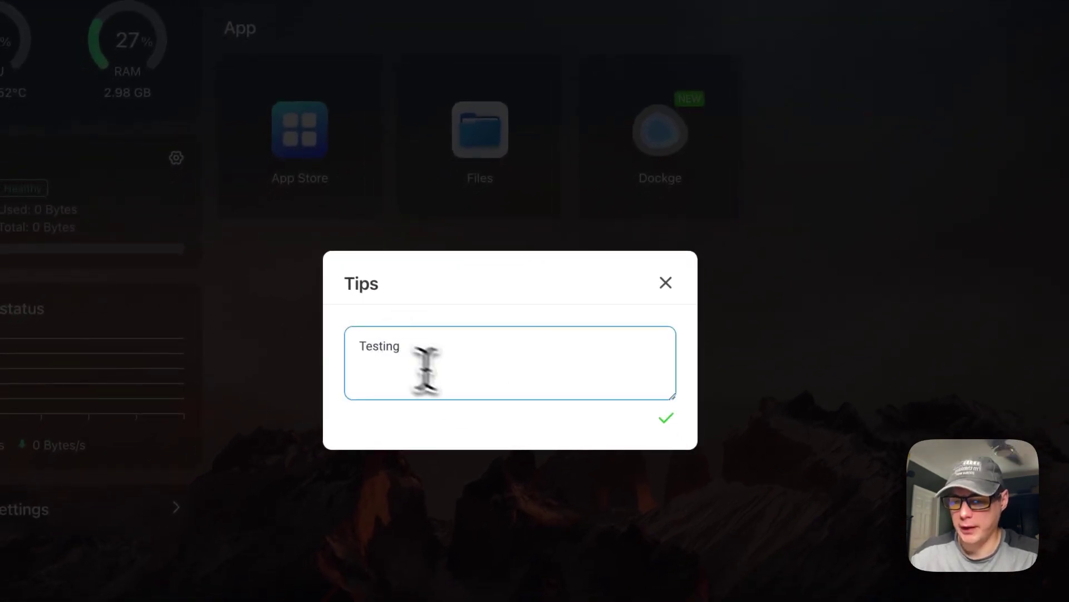
pyautogui.click(666, 280)
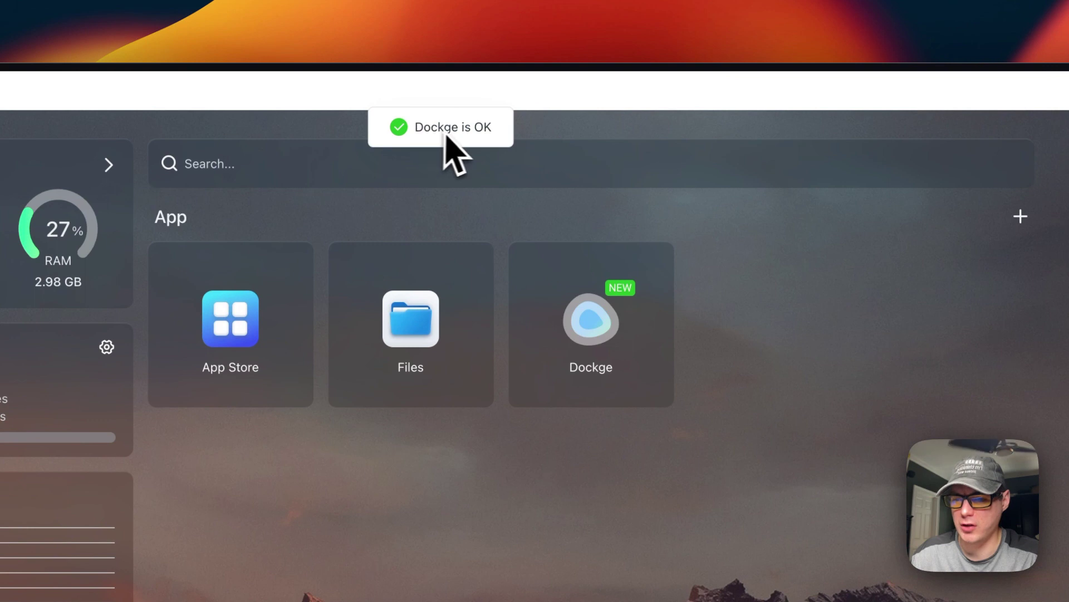
pyautogui.click(657, 265)
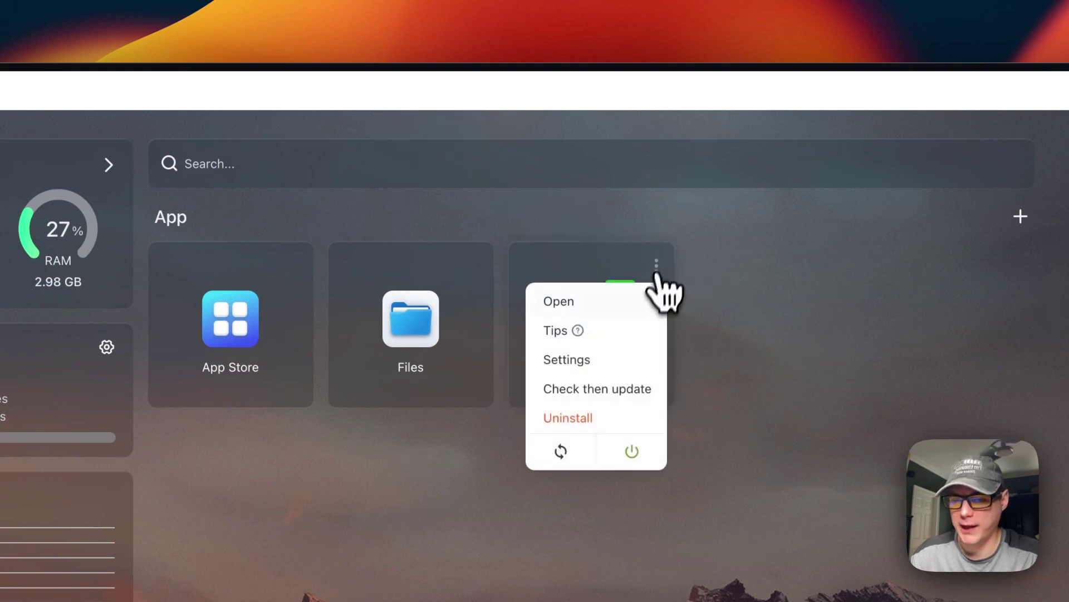
pyautogui.click(582, 368)
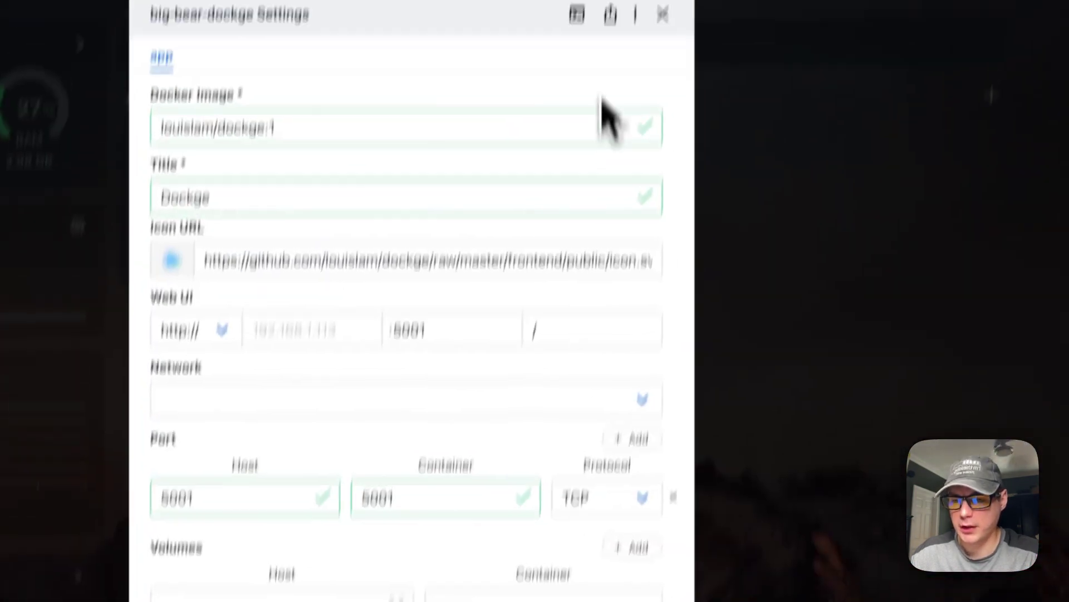
# - View Dockge's container logs showing the server on port 5001, then close the logs and settings
pyautogui.click(571, 136)
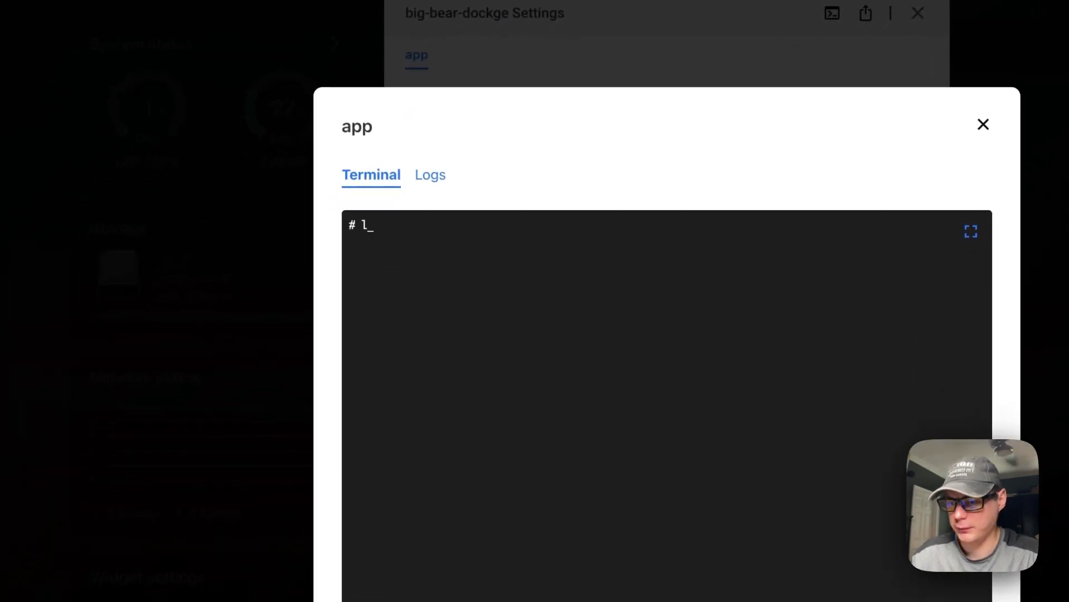
pyautogui.click(426, 175)
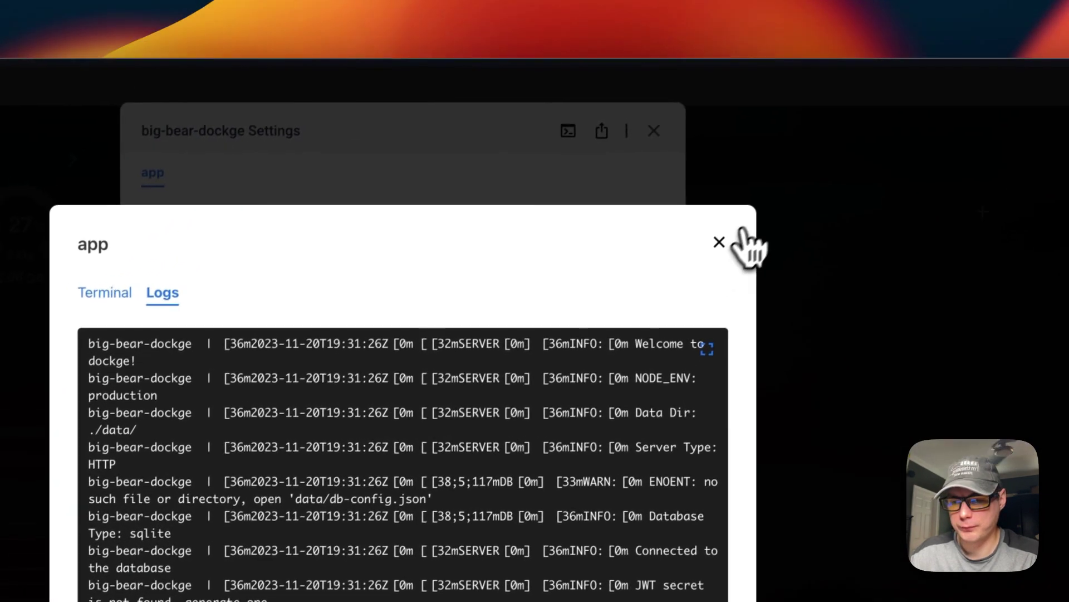
pyautogui.click(716, 247)
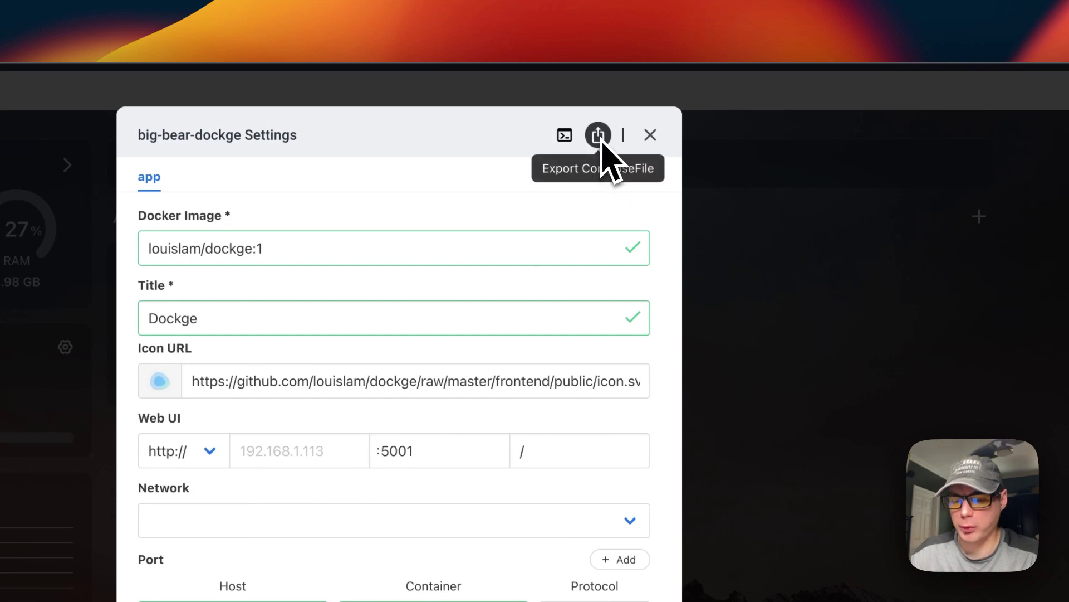
pyautogui.click(642, 145)
pyautogui.click(616, 266)
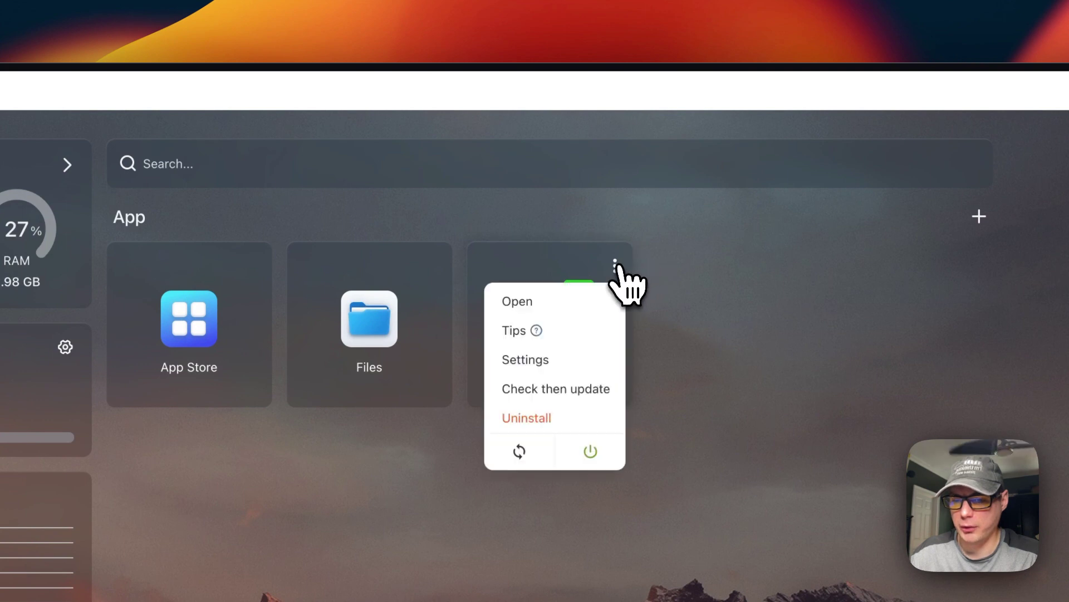
# - Check big-bear-dockge for updates, then launch the Dockge web interface from its tile menu
pyautogui.click(525, 390)
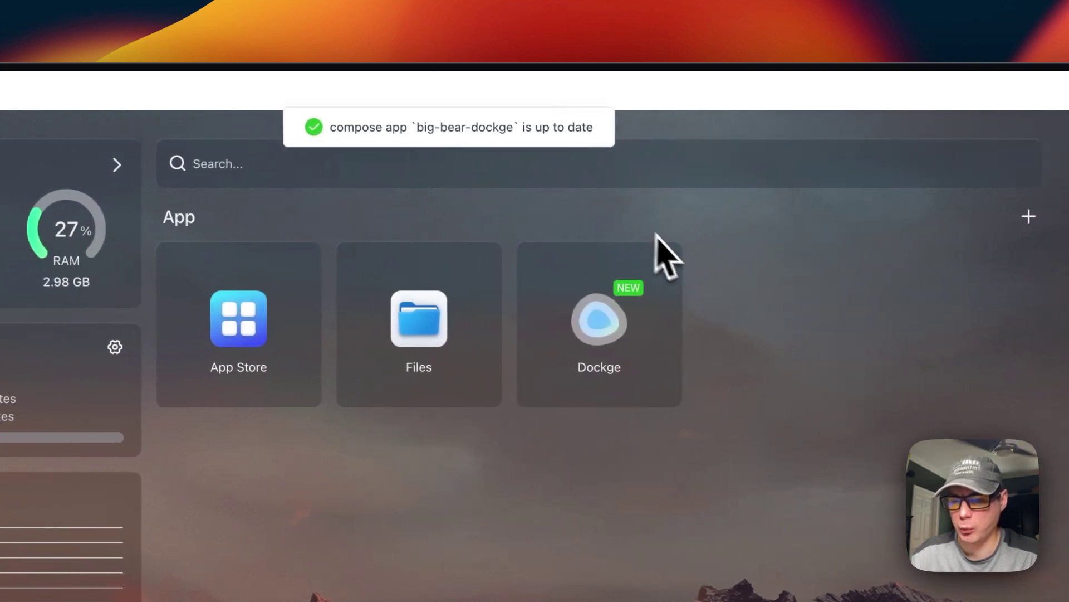
pyautogui.click(665, 266)
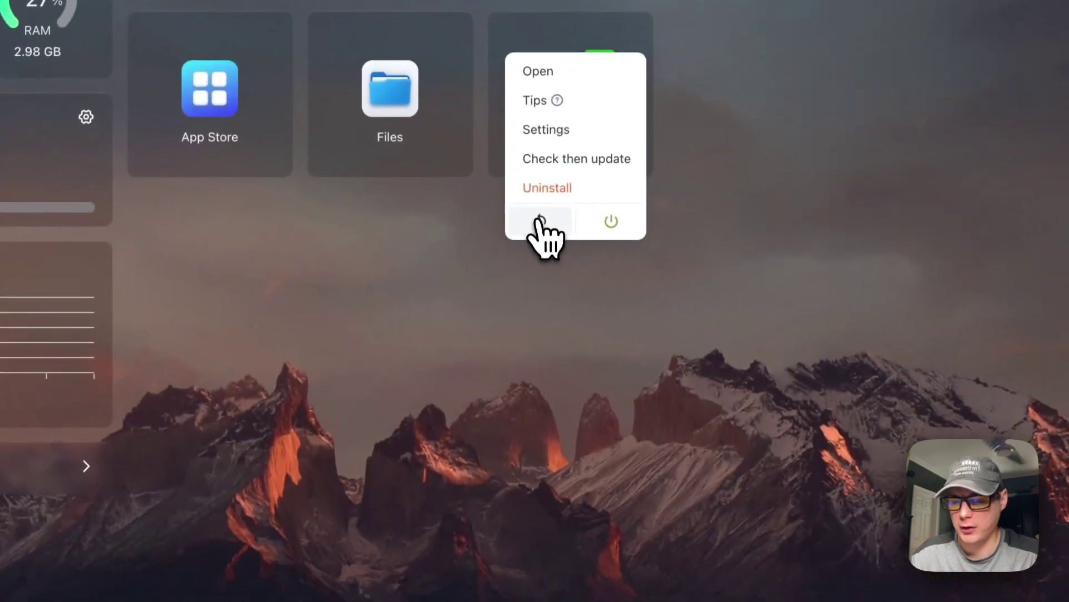
pyautogui.click(642, 258)
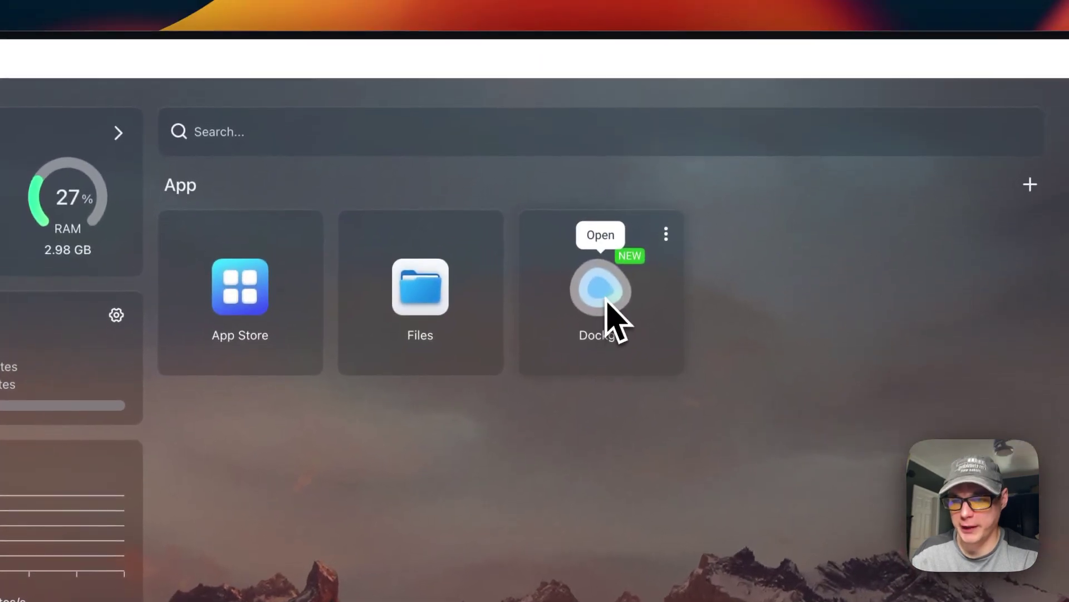
pyautogui.click(667, 230)
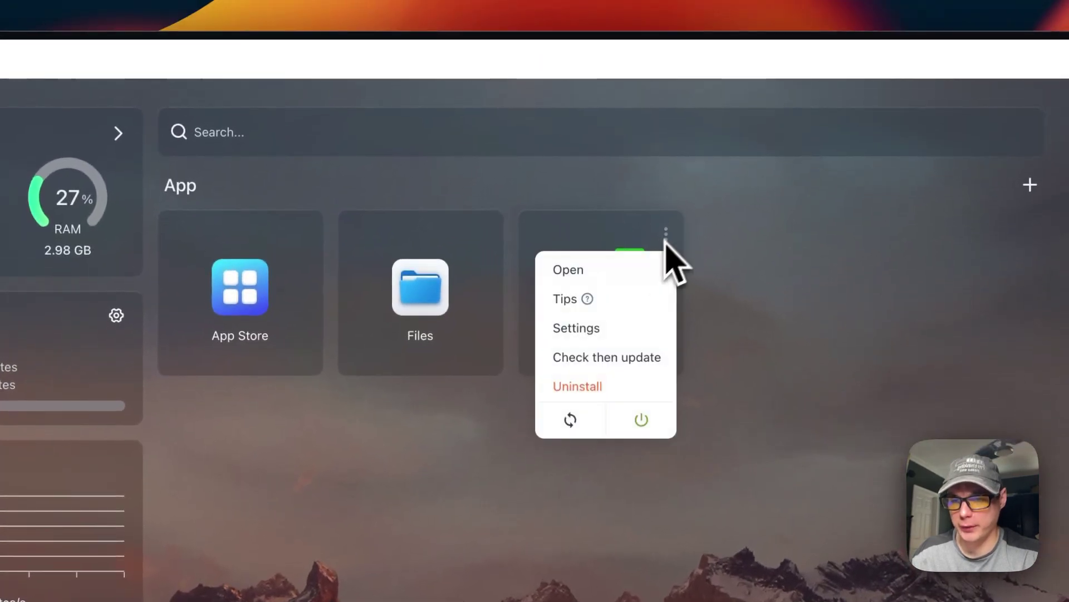
pyautogui.click(603, 278)
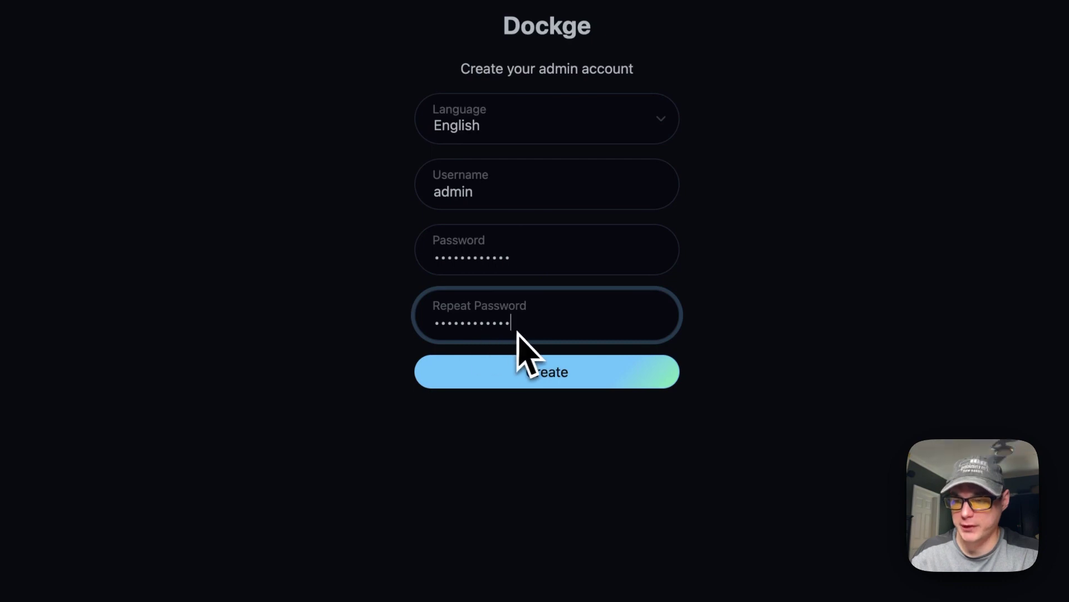
# - Create the Dockge admin account, then open the Console in the empty /DATA/AppData/big-bear-dockge/stacks folder
pyautogui.click(526, 377)
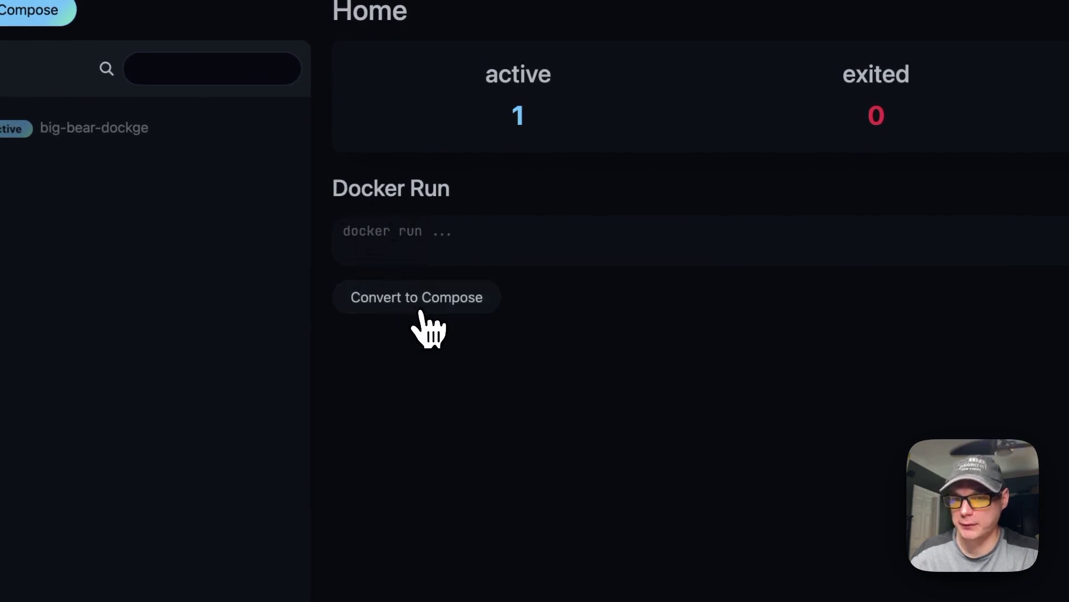
pyautogui.click(855, 104)
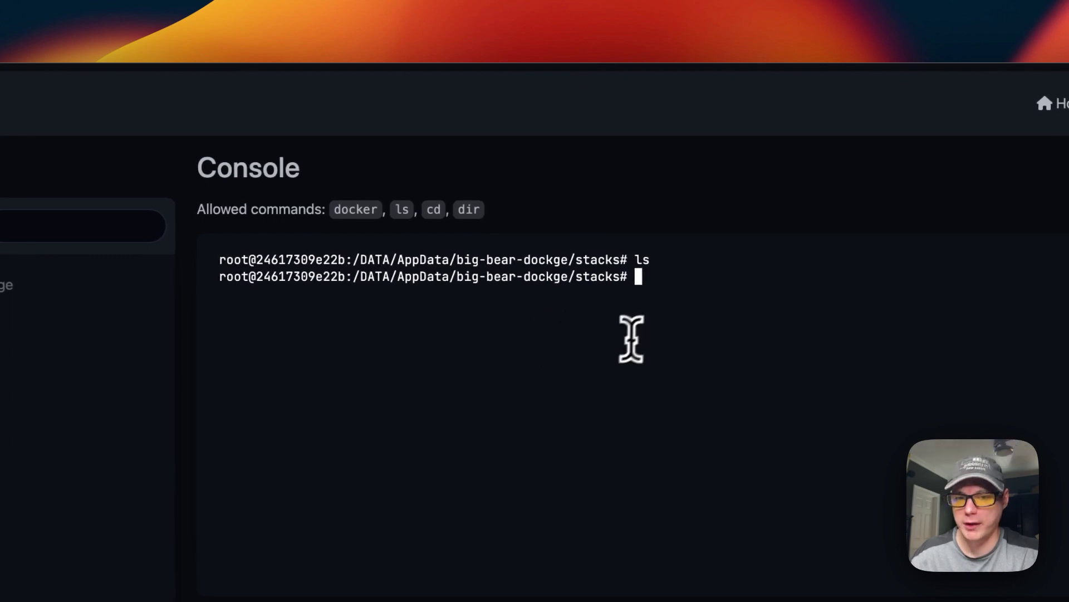
# - Rescan the stacks folder from the account menu
pyautogui.click(947, 111)
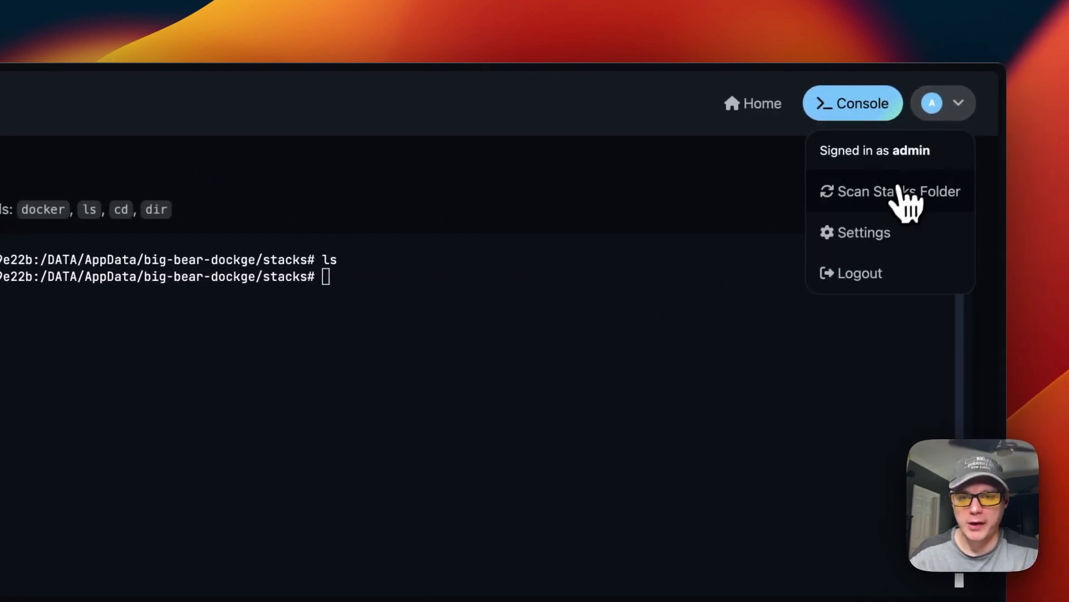
pyautogui.click(890, 207)
pyautogui.click(947, 106)
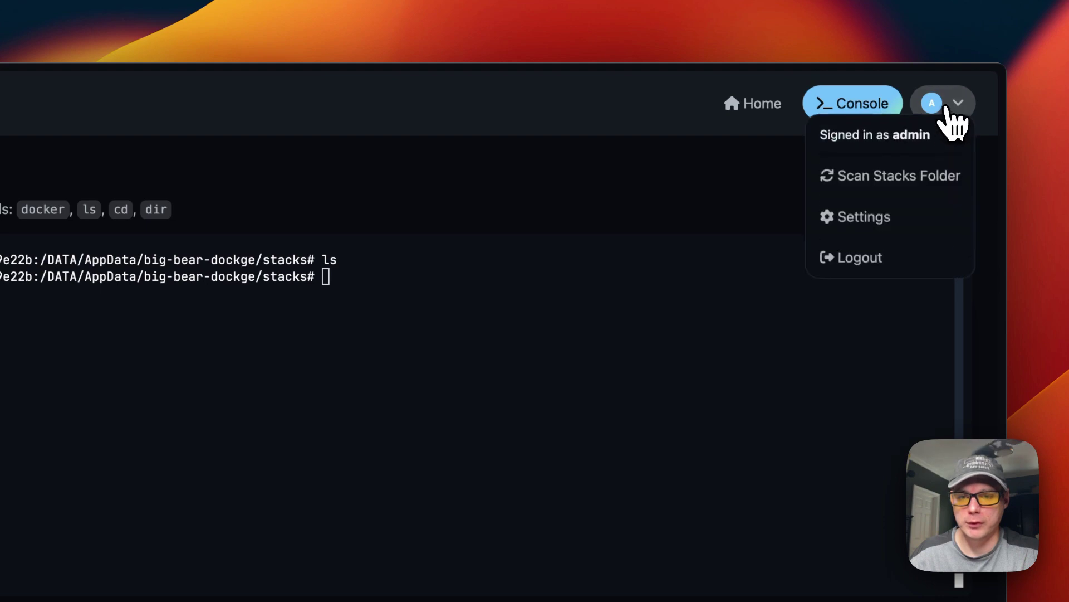
# - Browse the General, Appearance, Security and About settings, then start a new Compose stack
pyautogui.click(889, 231)
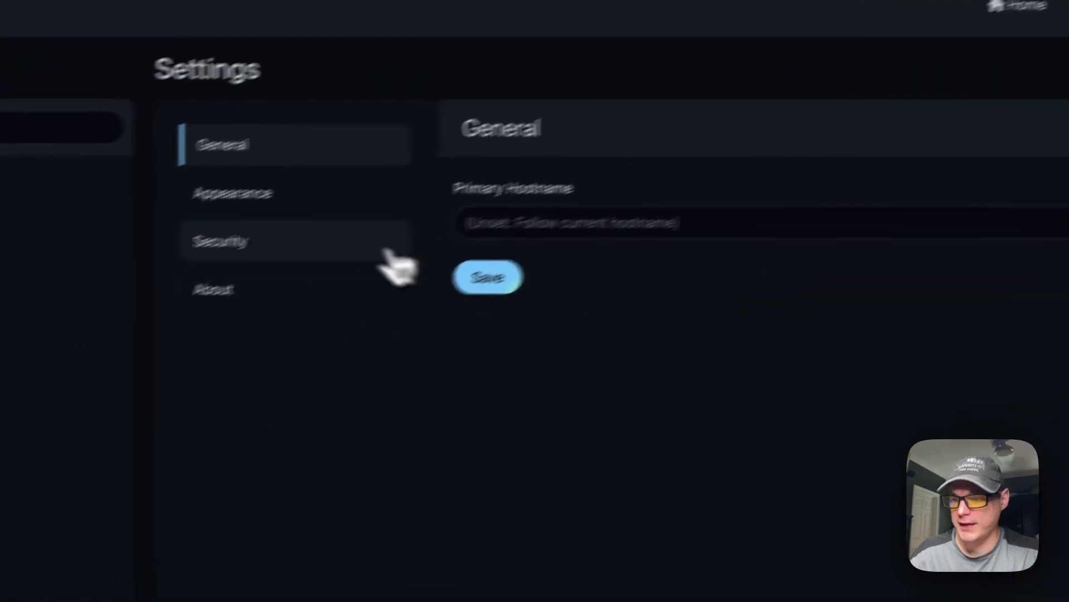
pyautogui.click(351, 167)
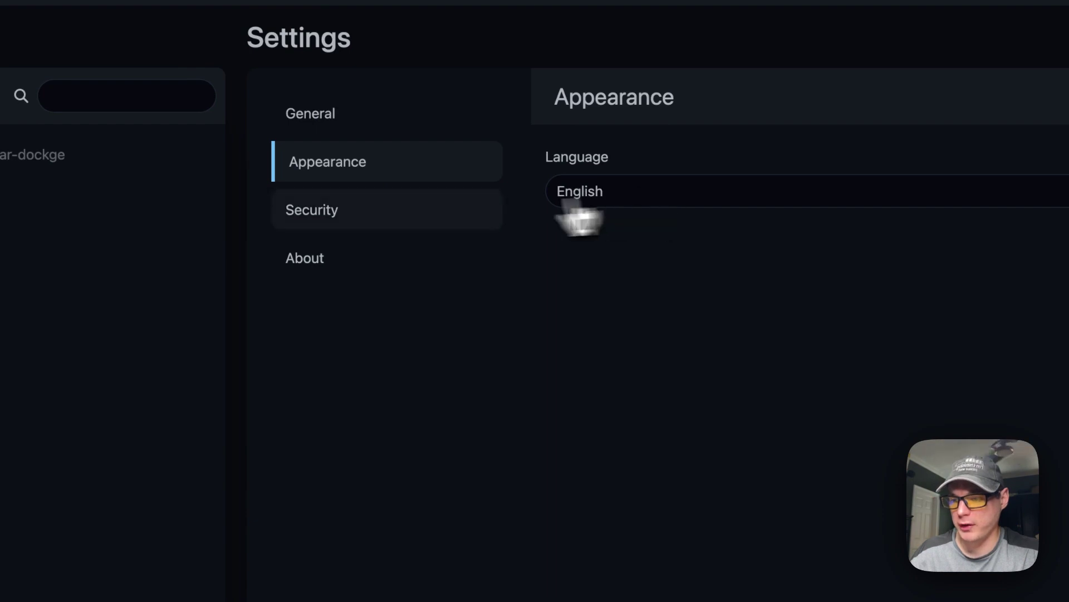
pyautogui.click(392, 214)
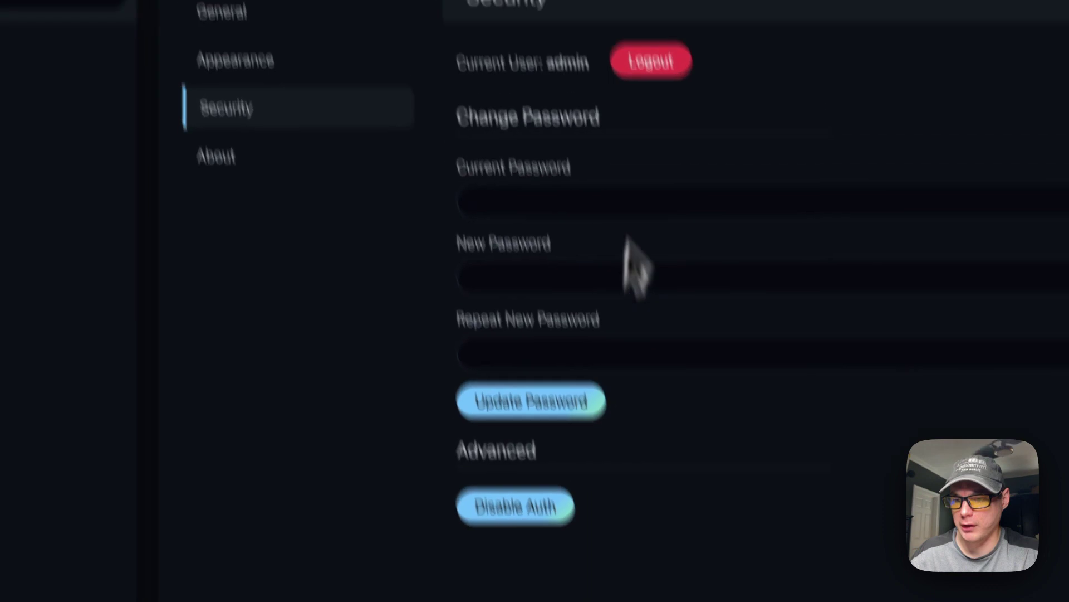
pyautogui.click(315, 326)
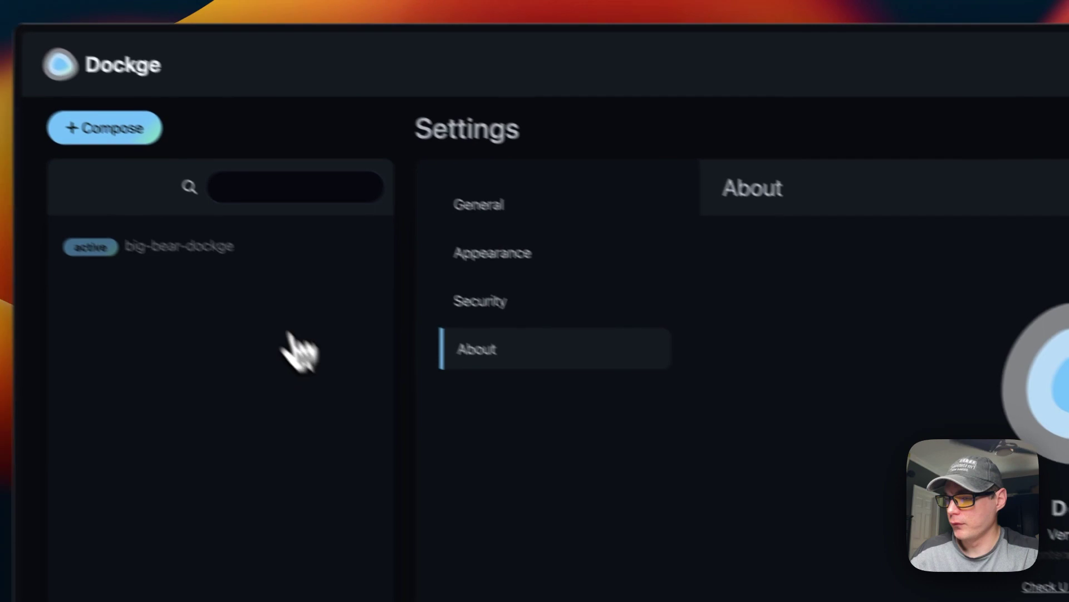
pyautogui.click(101, 133)
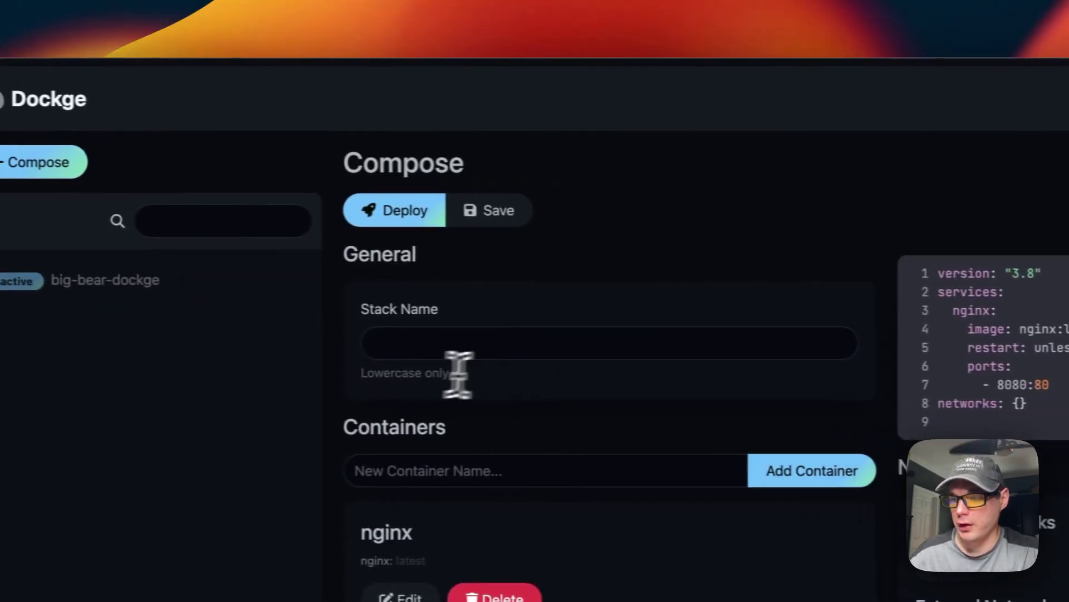
# - Name the stack nginx, check its nginx:latest service, deploy it, and redeploy from Edit
pyautogui.click(522, 348)
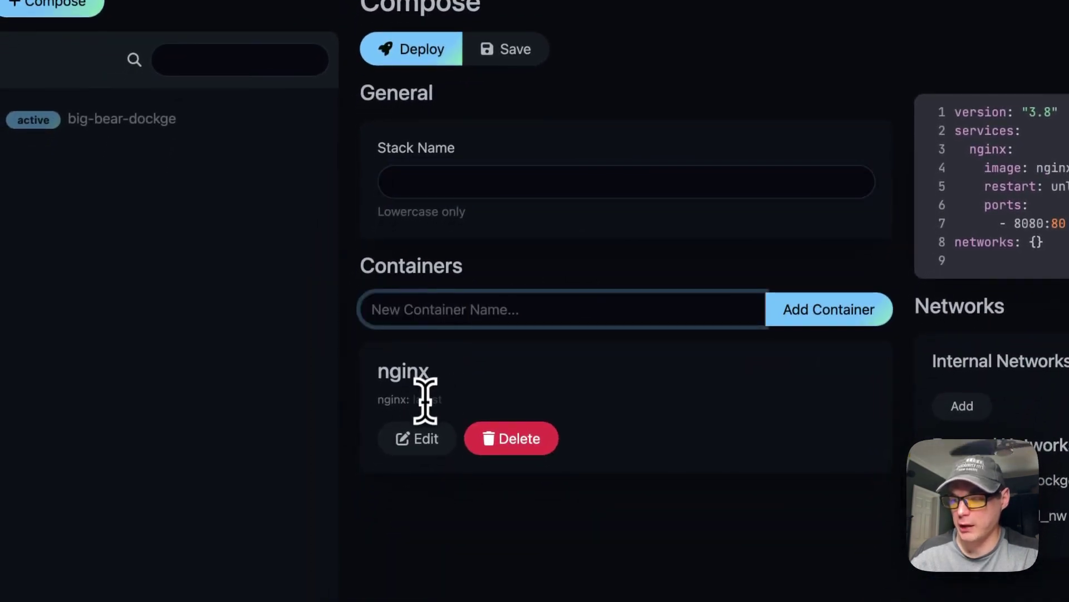
pyautogui.click(1020, 151)
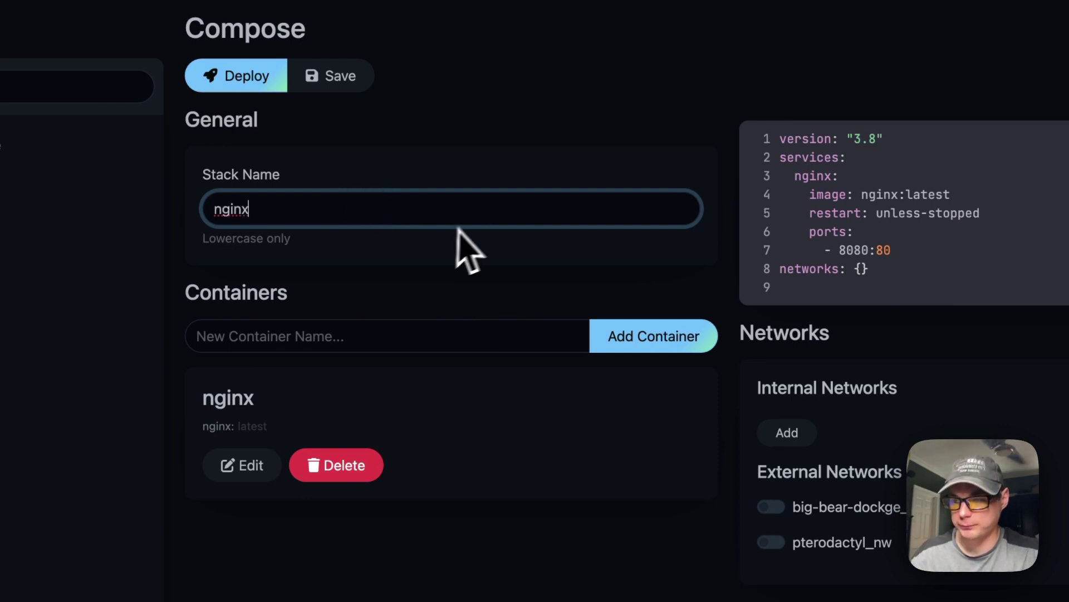
pyautogui.click(220, 78)
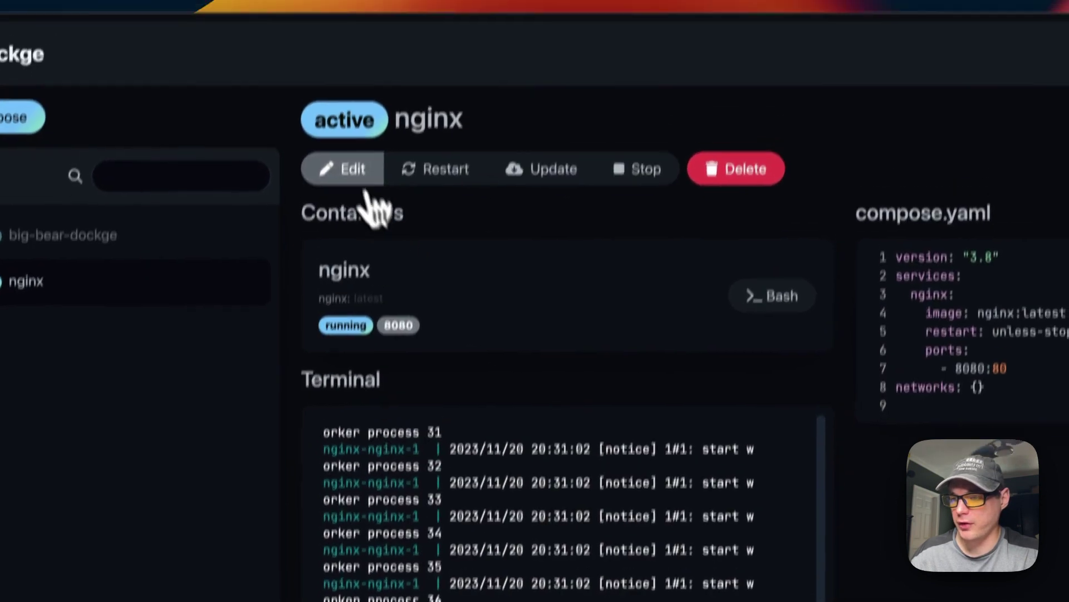
pyautogui.click(341, 214)
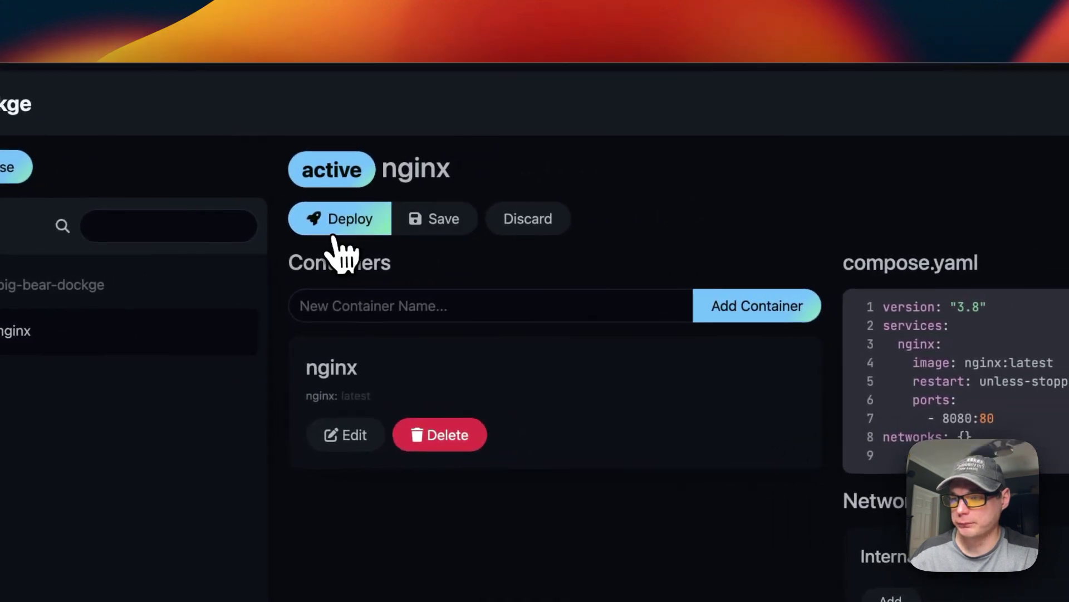
pyautogui.click(384, 221)
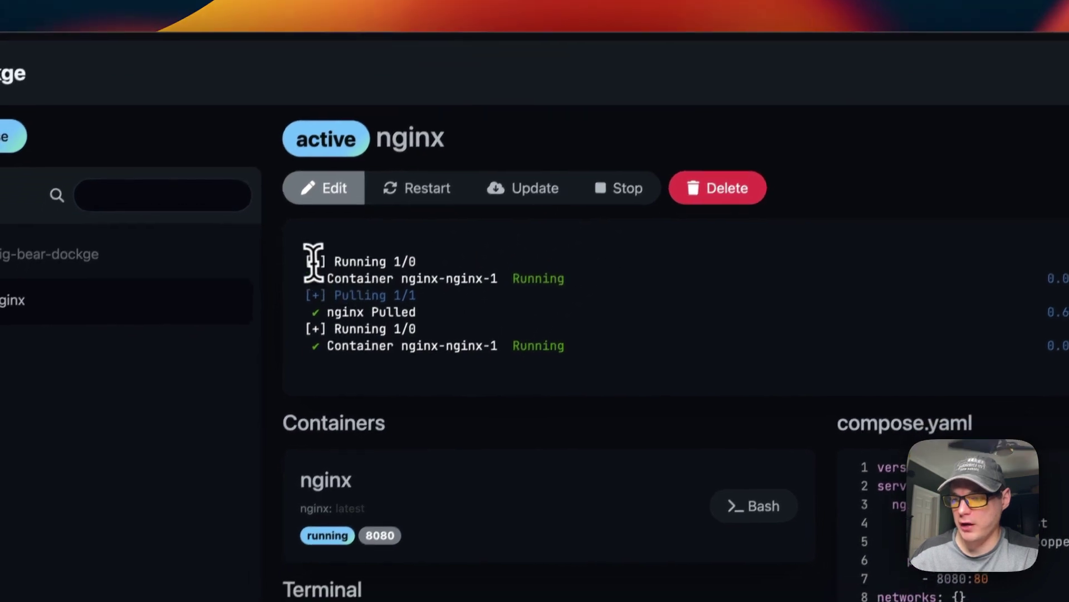
# - List the nginx container's filesystem with ls in a Bash shell
pyautogui.moveTo(298, 288); pyautogui.dragTo(620, 388)
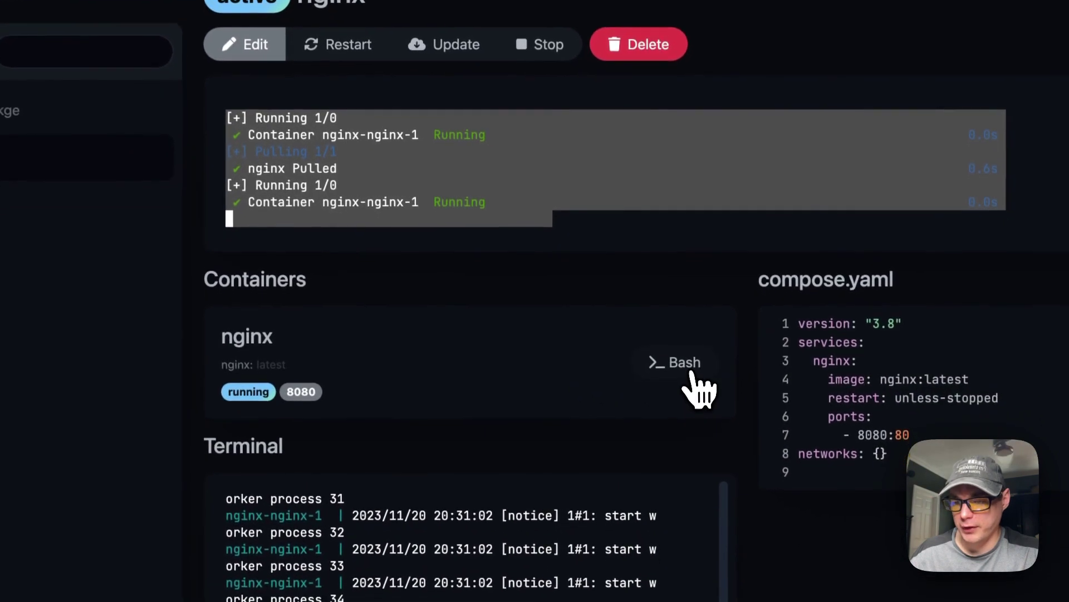
pyautogui.click(691, 451)
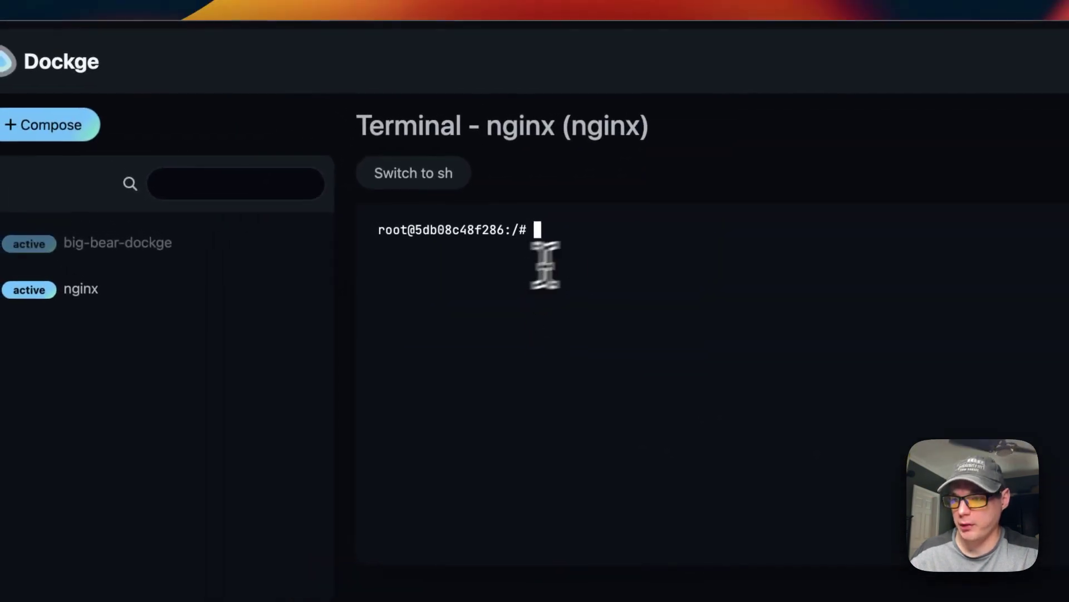
pyautogui.write('ls')
pyautogui.press('Return')
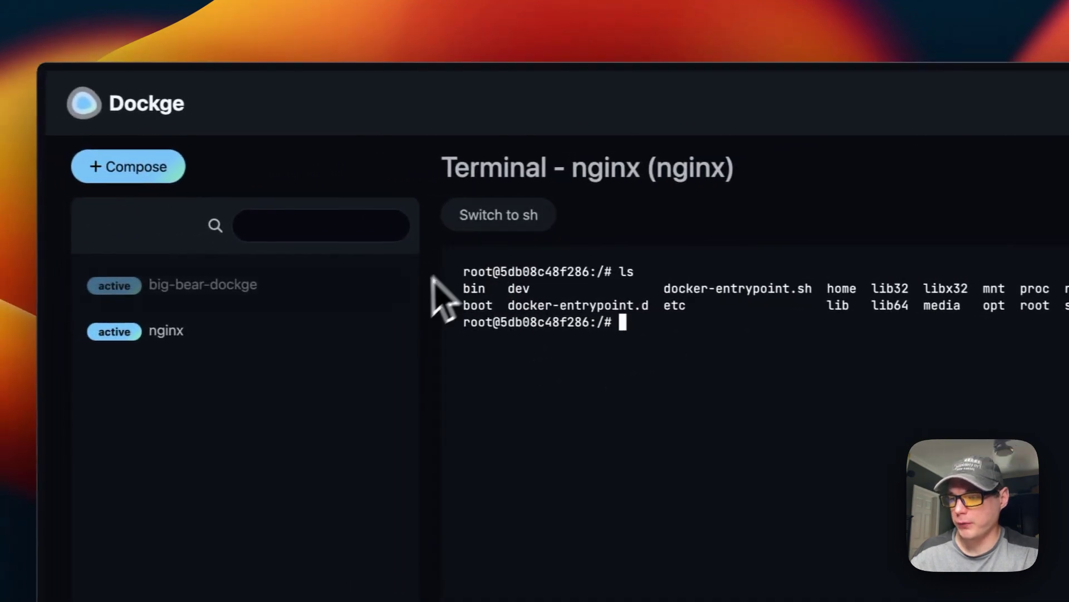
# - Load the nginx welcome page on port 8080 and check the GET / 200 log entry
pyautogui.click(278, 336)
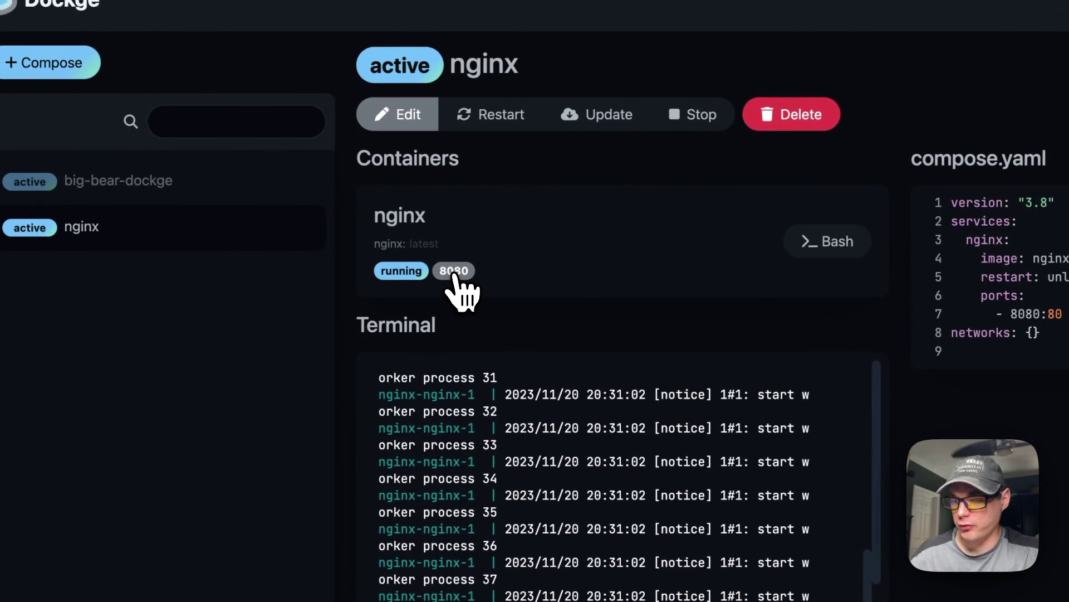
pyautogui.click(454, 271)
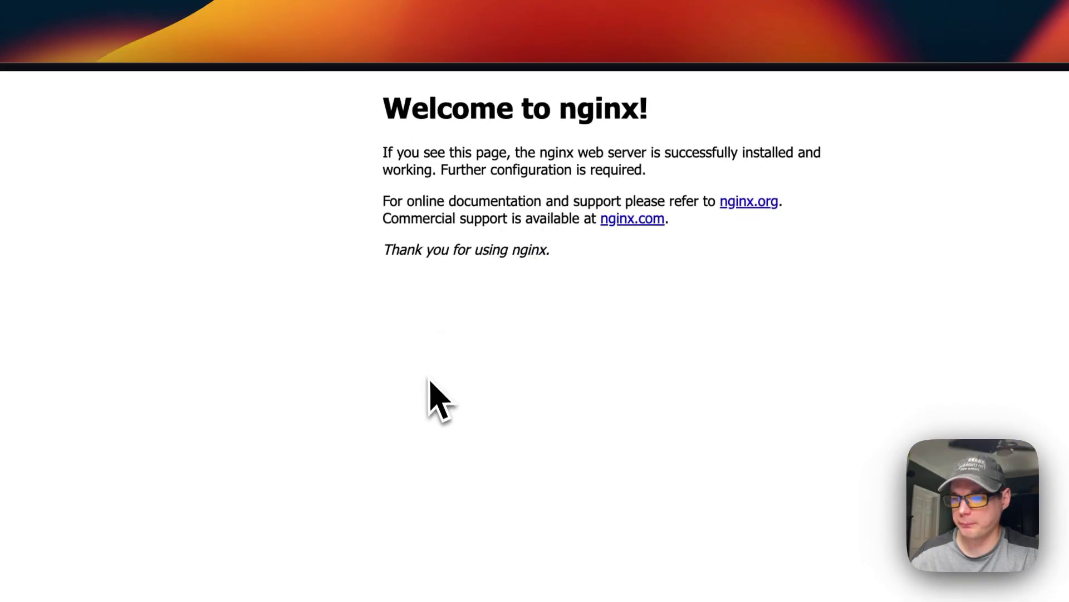
pyautogui.press('super+w')
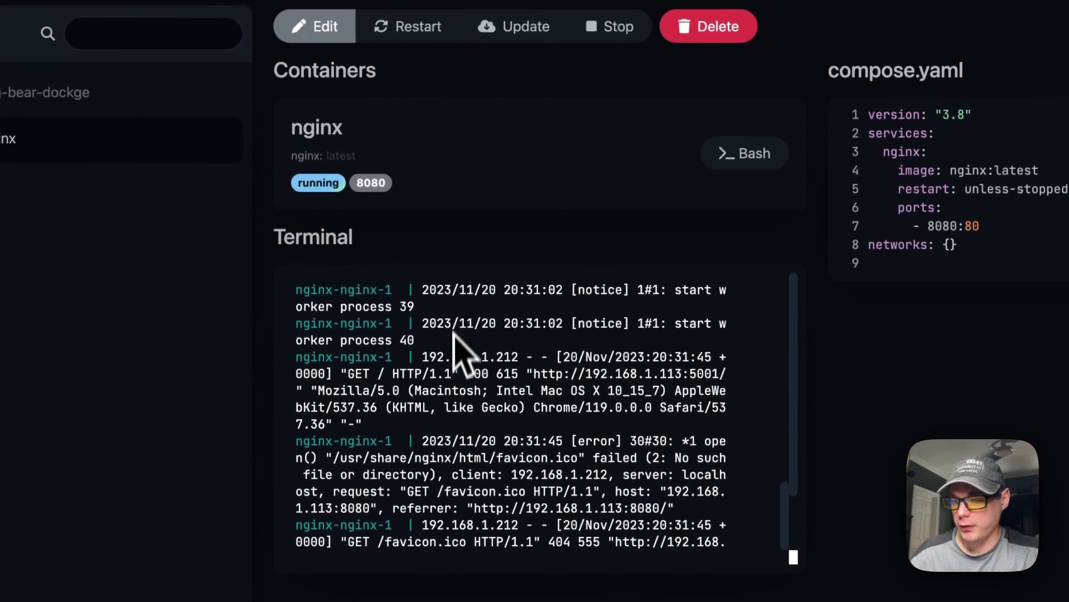
pyautogui.scroll(5, 412, 356)
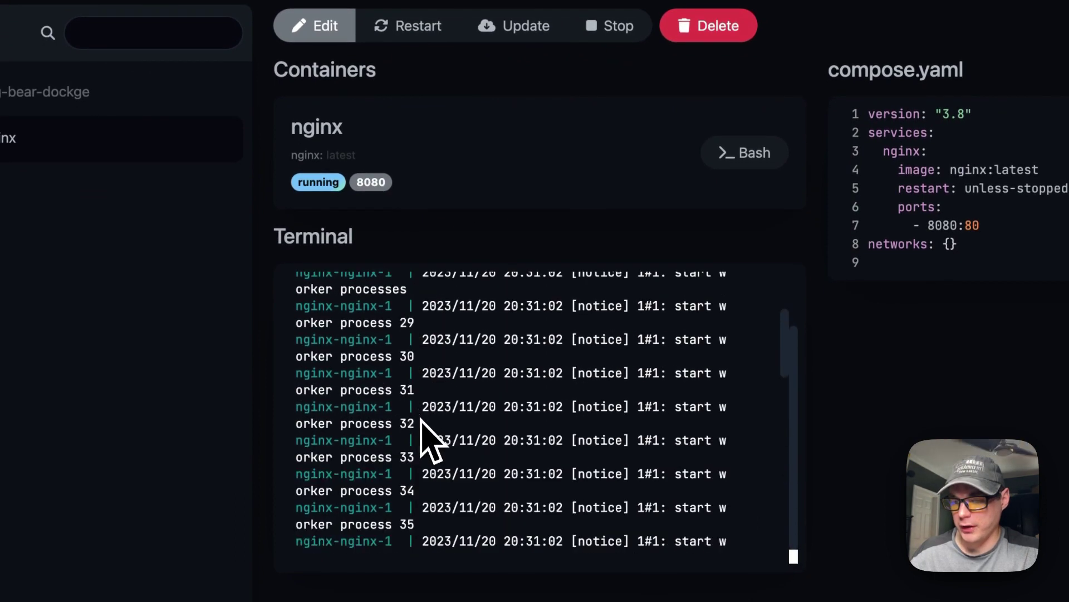
pyautogui.scroll(-10, 429, 440)
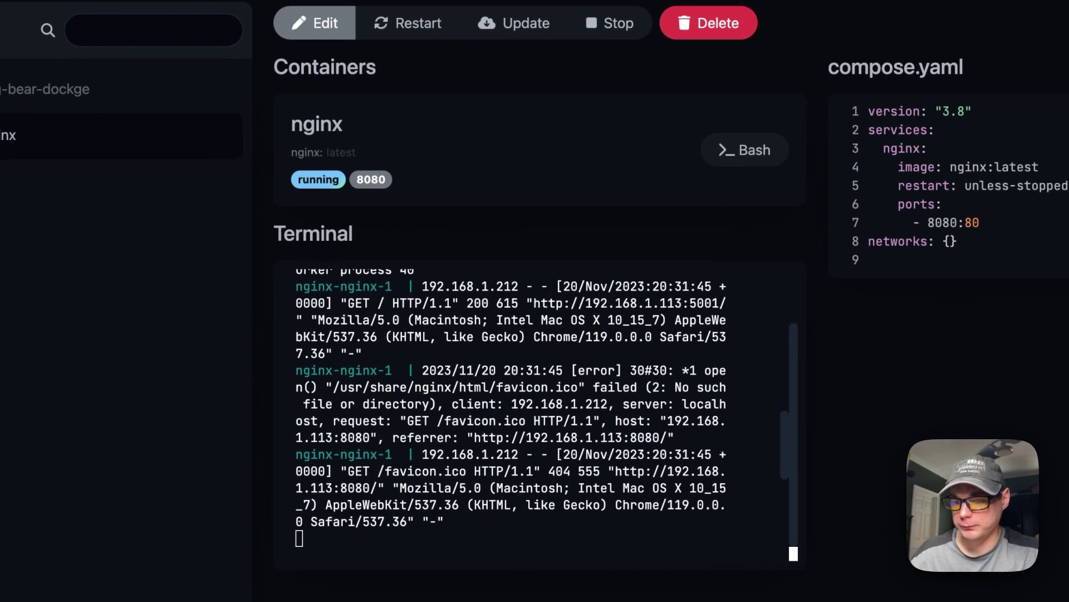